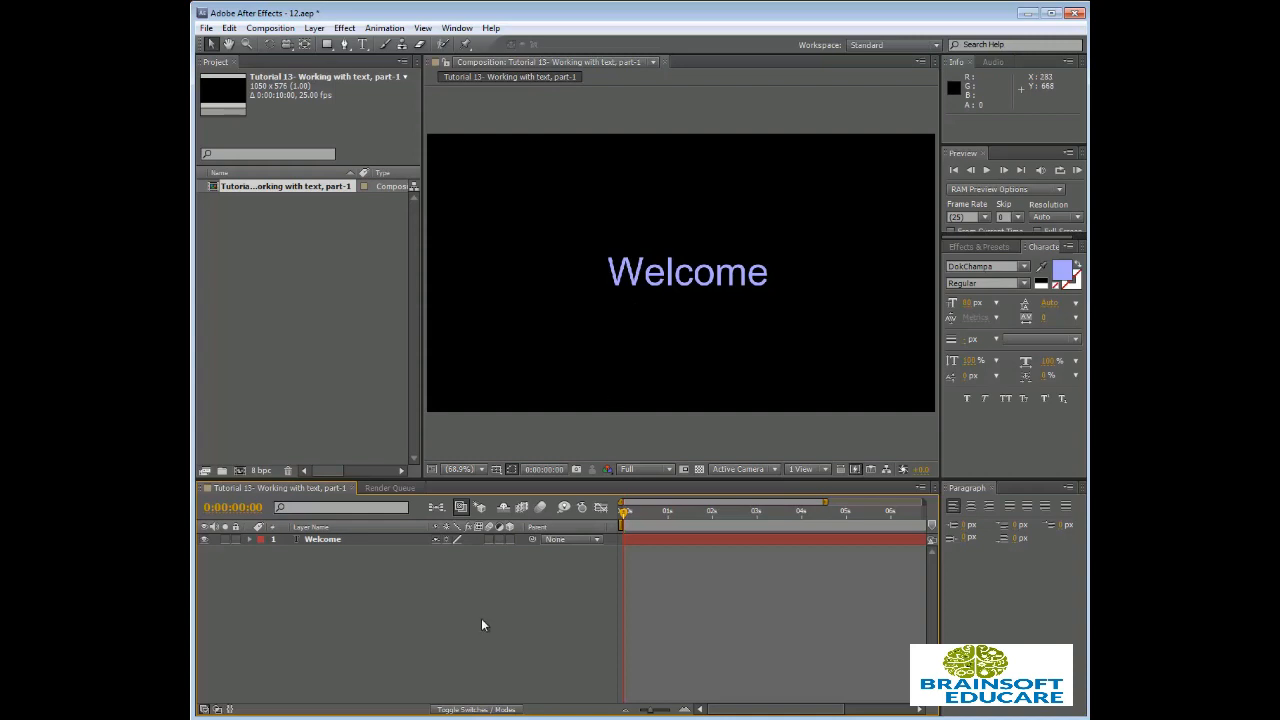
- Reveal the Welcome text layer's Position property and shift the layer horizontally to an X value of 522.1
click(350, 539)
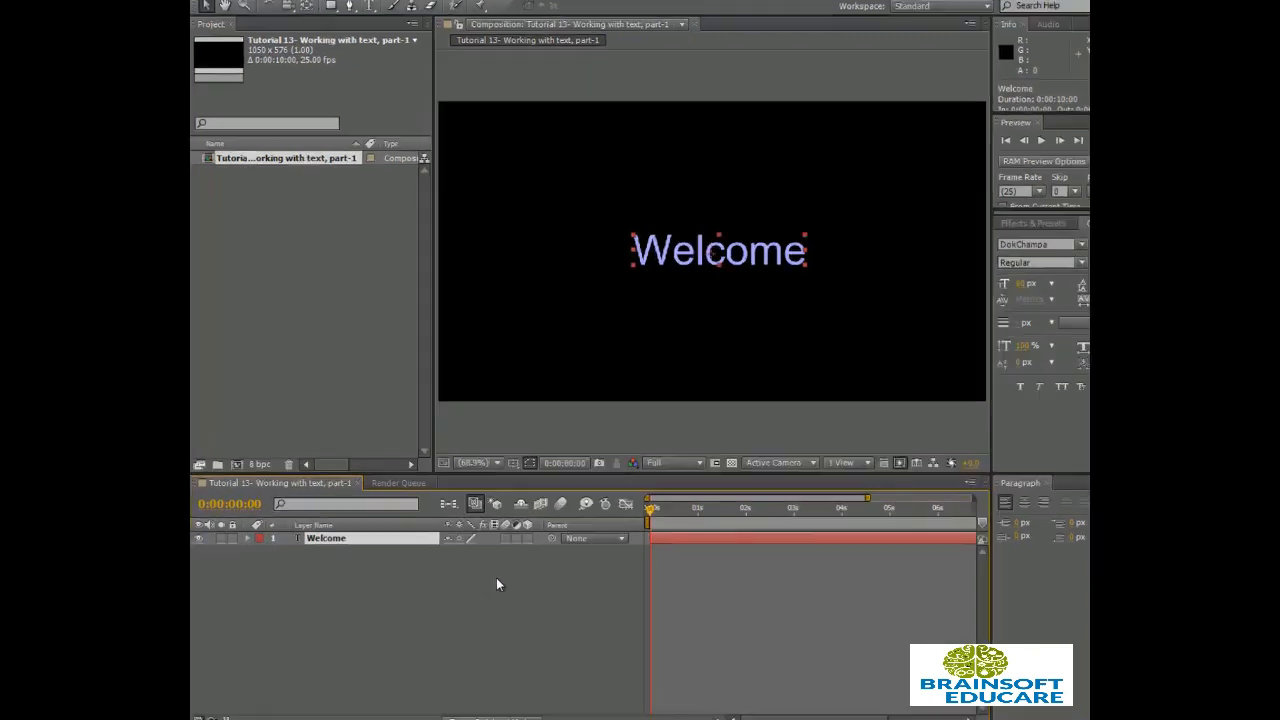
key(p)
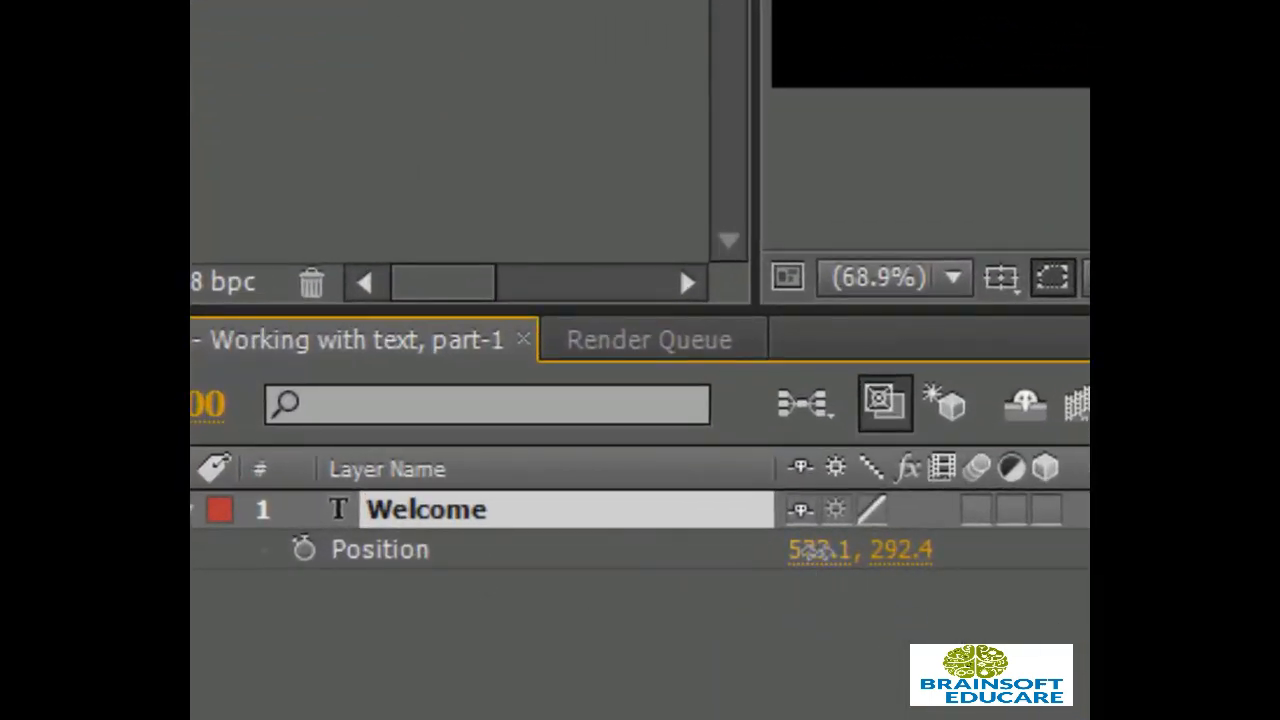
drag(818, 551, 985, 565)
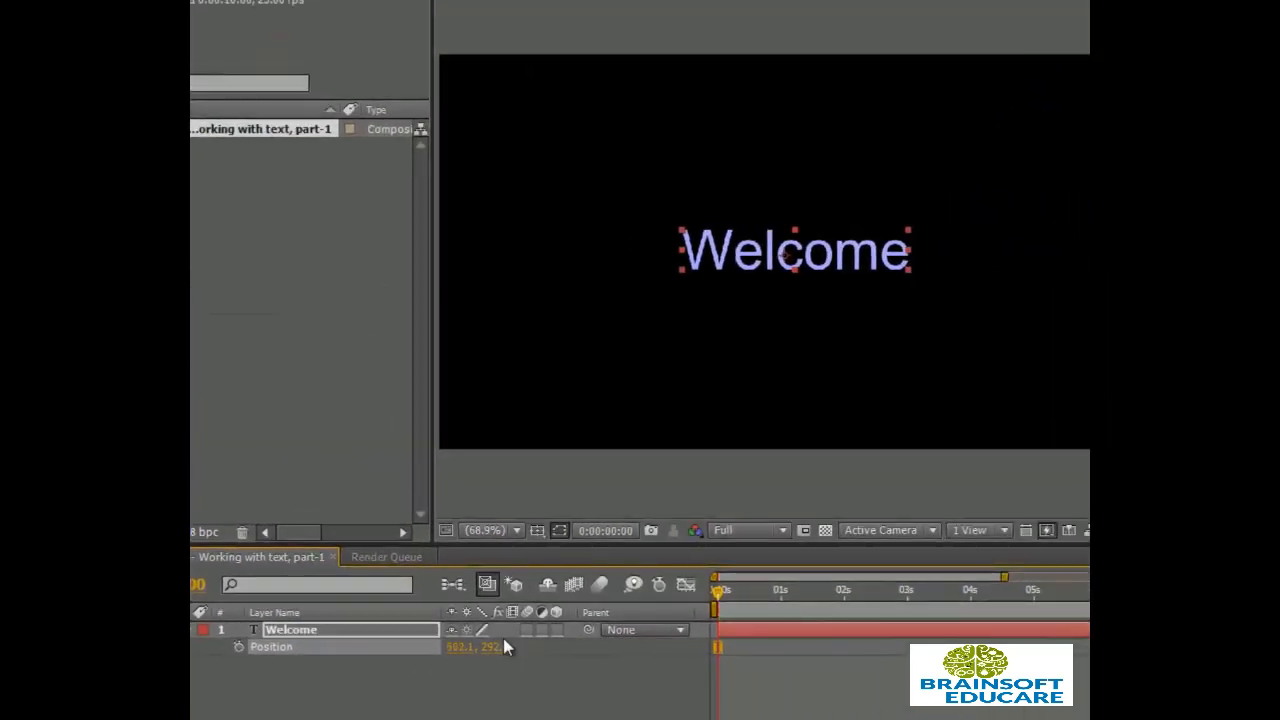
mouse_move(503, 647)
mouse_down()
mouse_move(390, 647)
mouse_move(547, 647)
mouse_move(425, 647)
mouse_move(518, 649)
mouse_up()
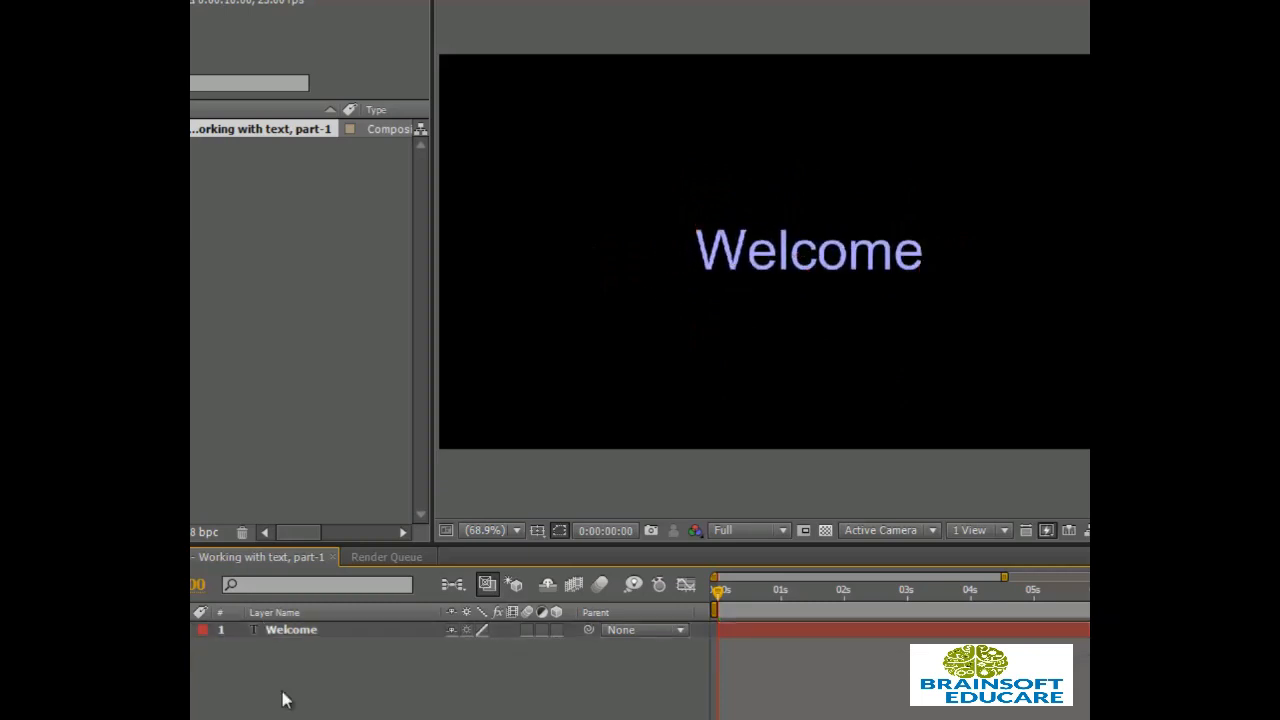
- Show the Welcome layer's Scale property and enlarge the text to 4844%
click(305, 634)
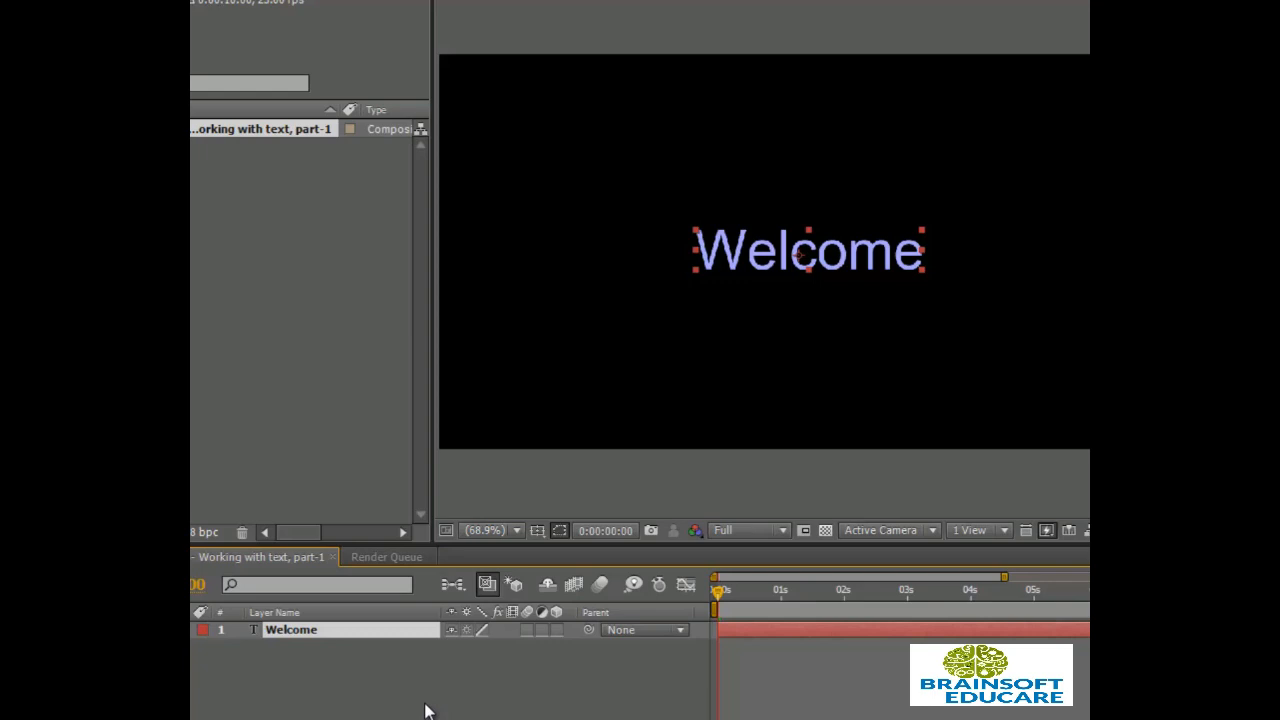
key(p)
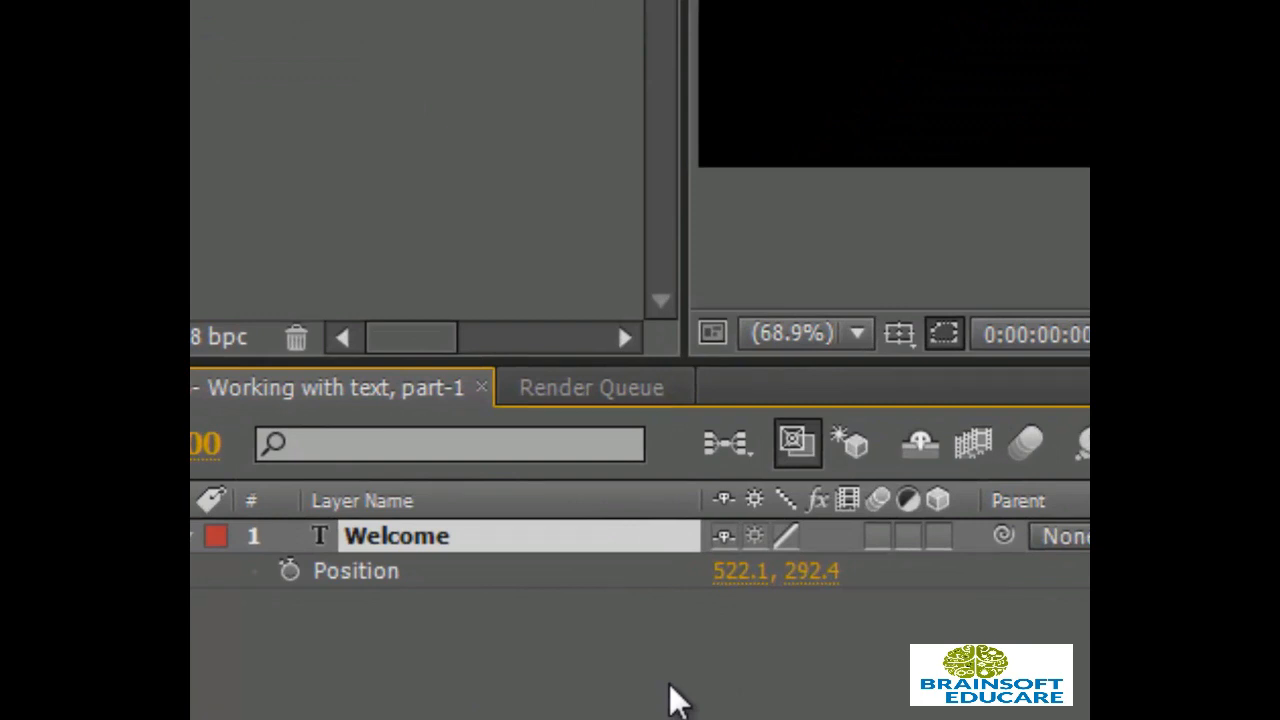
key(s)
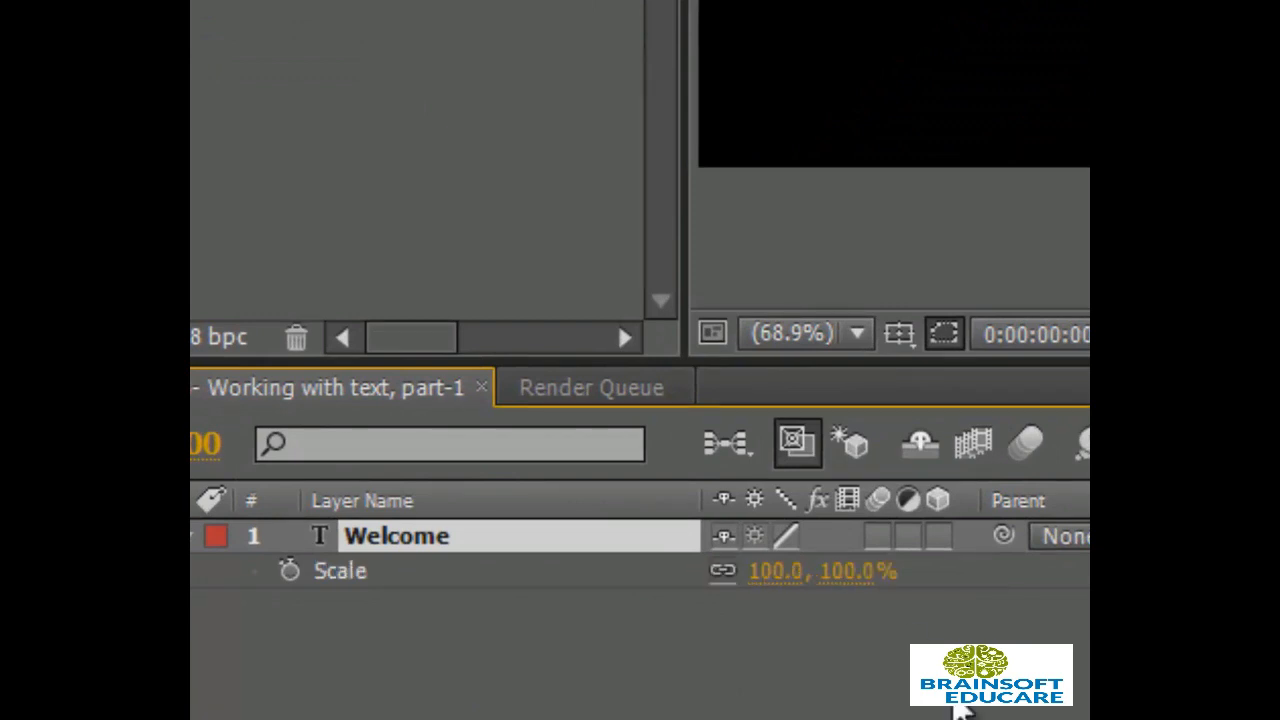
drag(849, 579, 1279, 623)
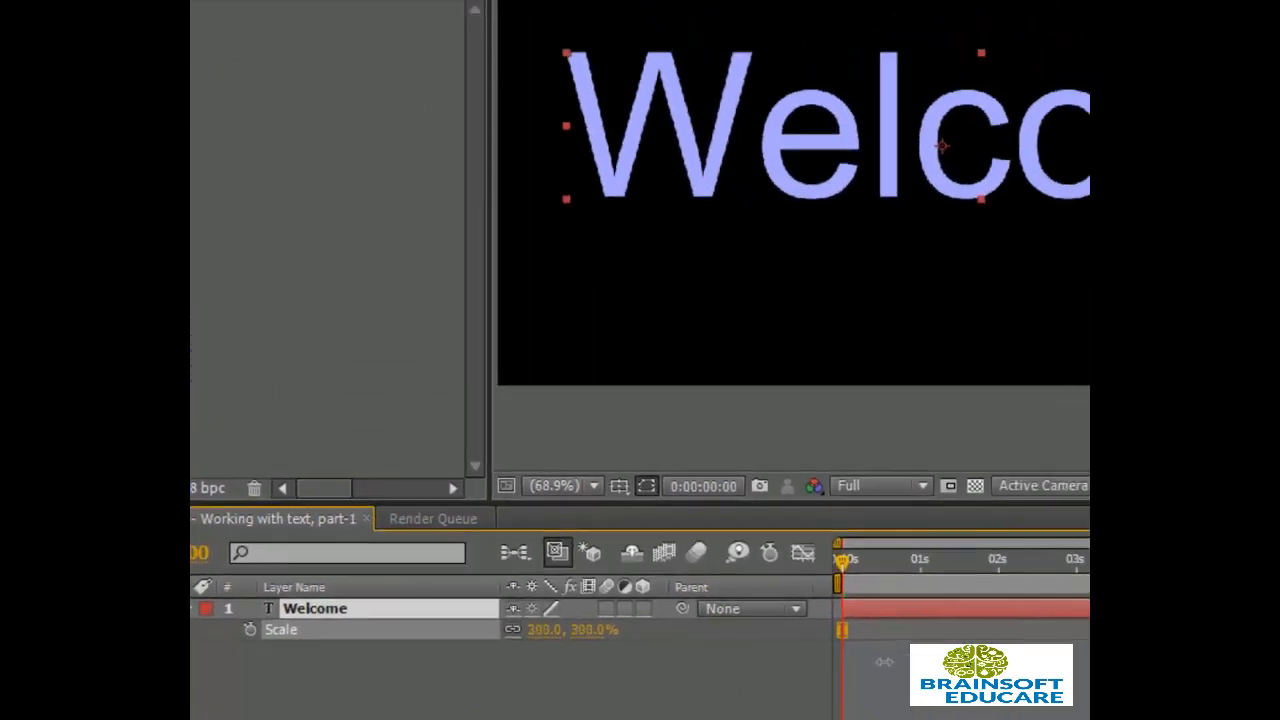
drag(884, 661, 1279, 698)
click(906, 704)
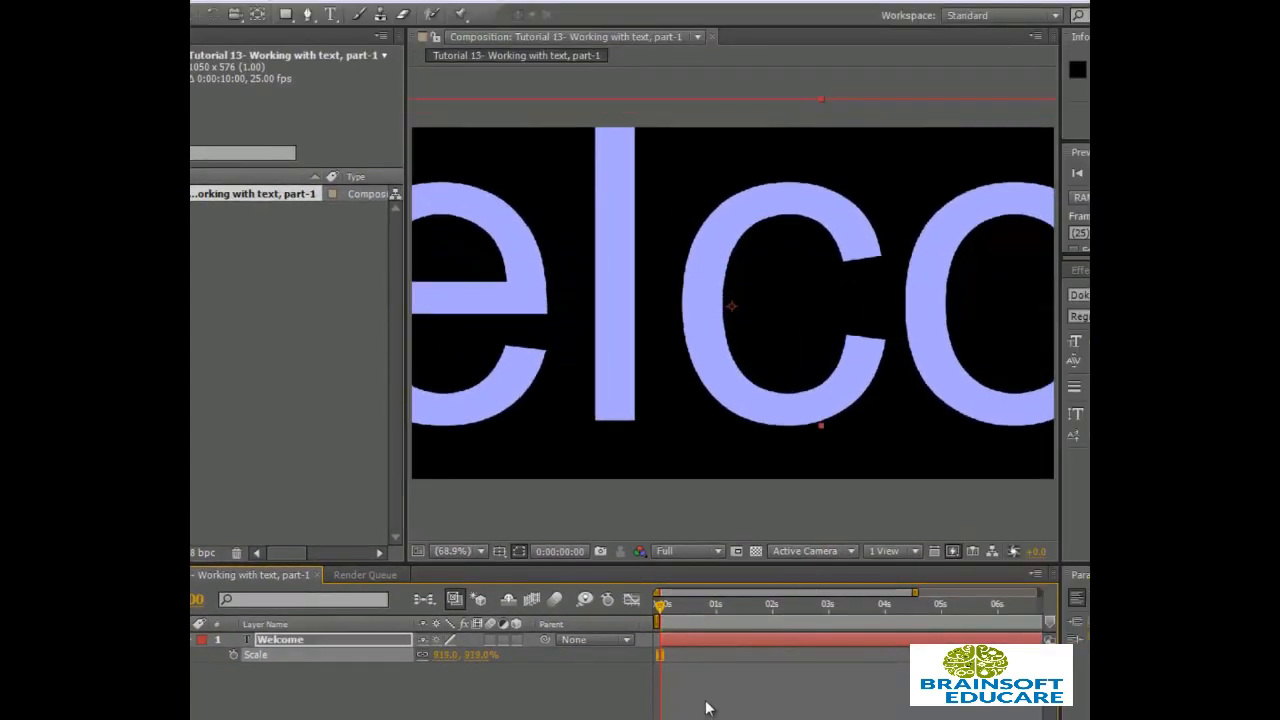
drag(474, 657, 738, 681)
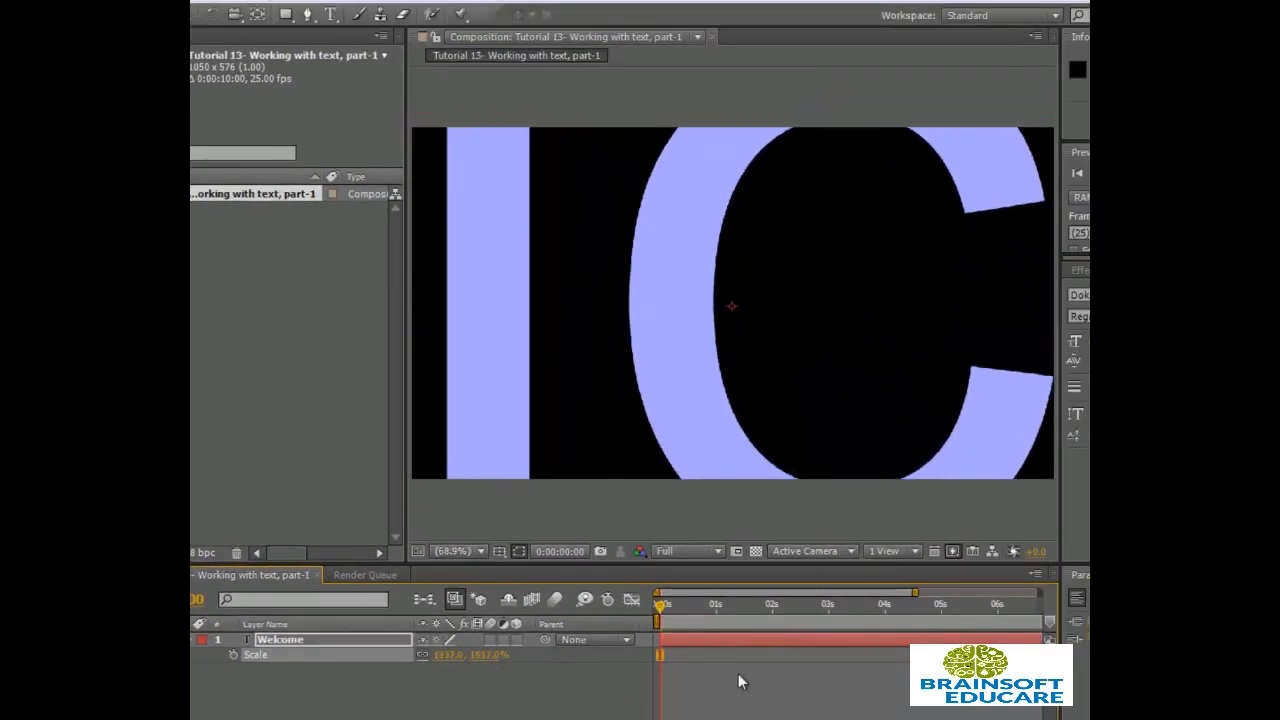
drag(486, 660, 834, 662)
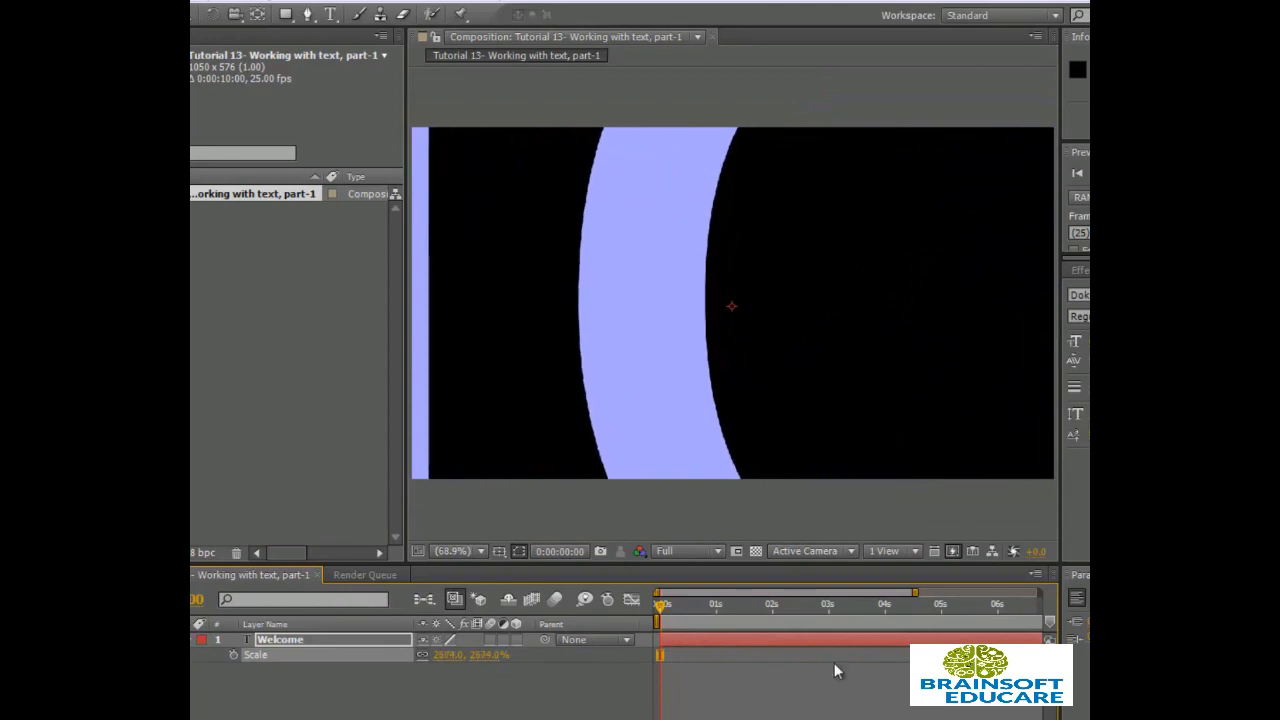
drag(486, 660, 670, 664)
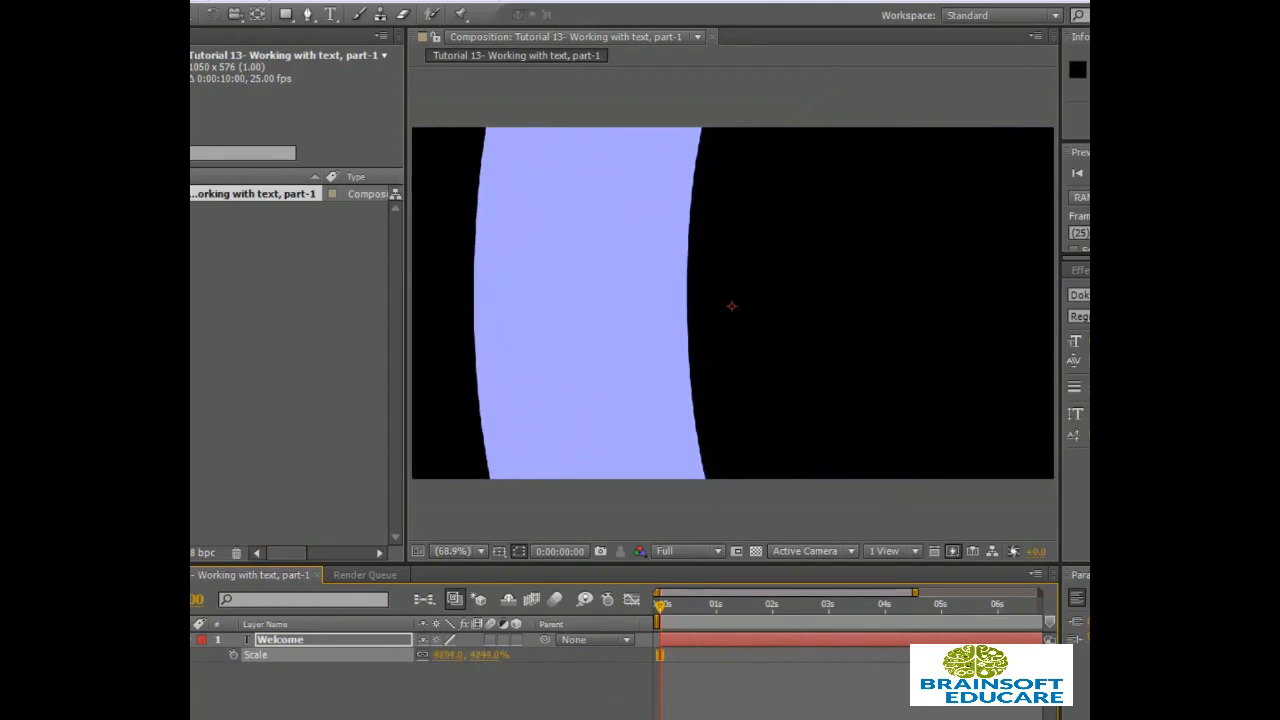
click(660, 655)
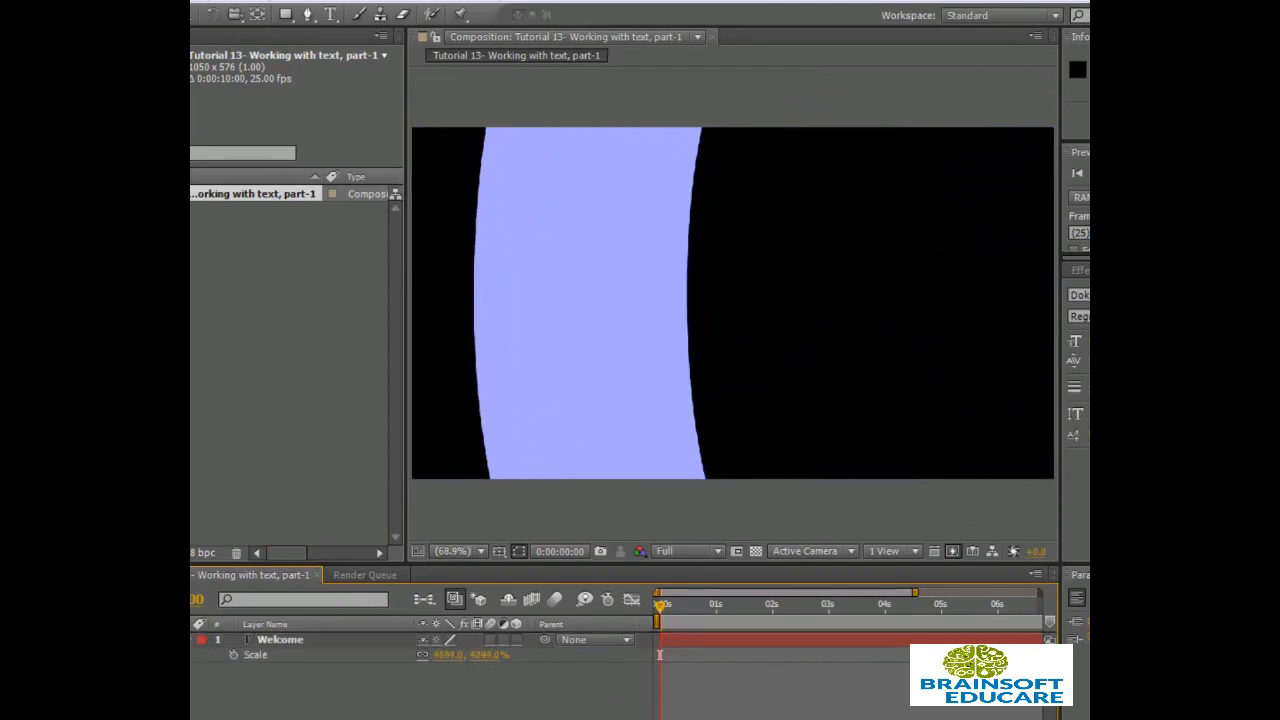
- Set the Welcome layer's opacity to 0% and start keyframing its Scale and Opacity at 0:00:00:00
click(251, 645)
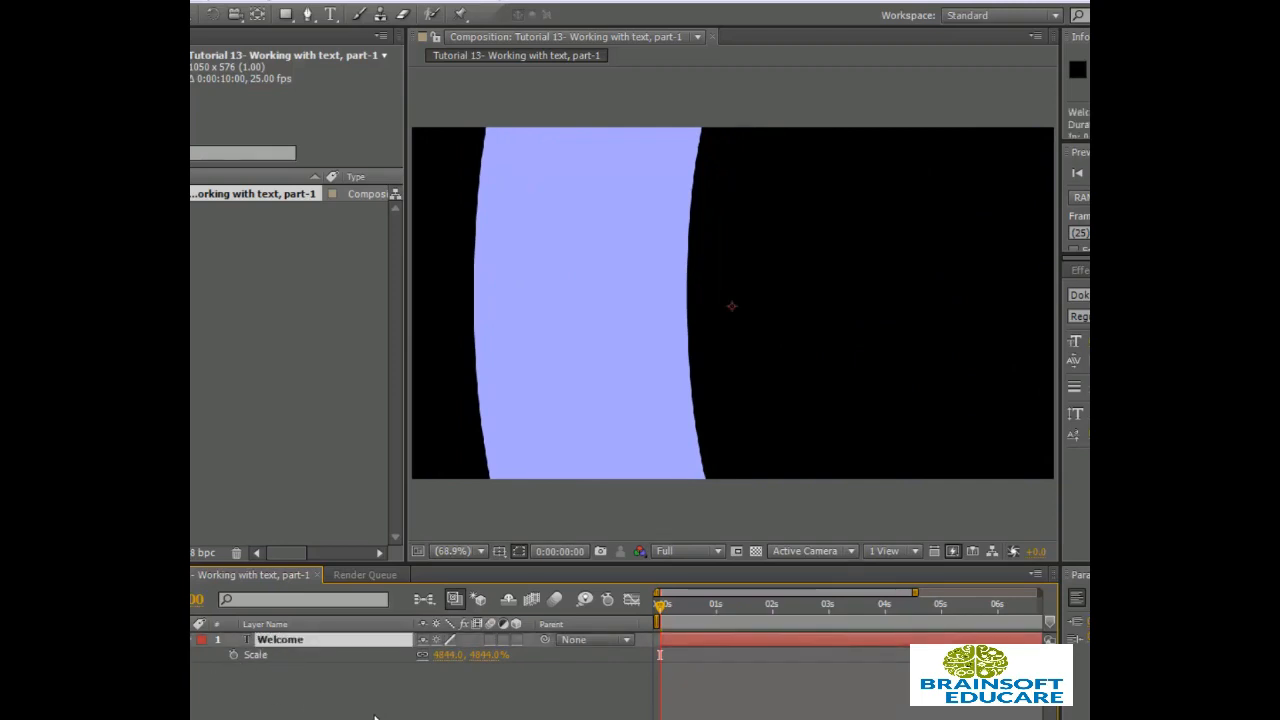
key(shift+t)
click(380, 717)
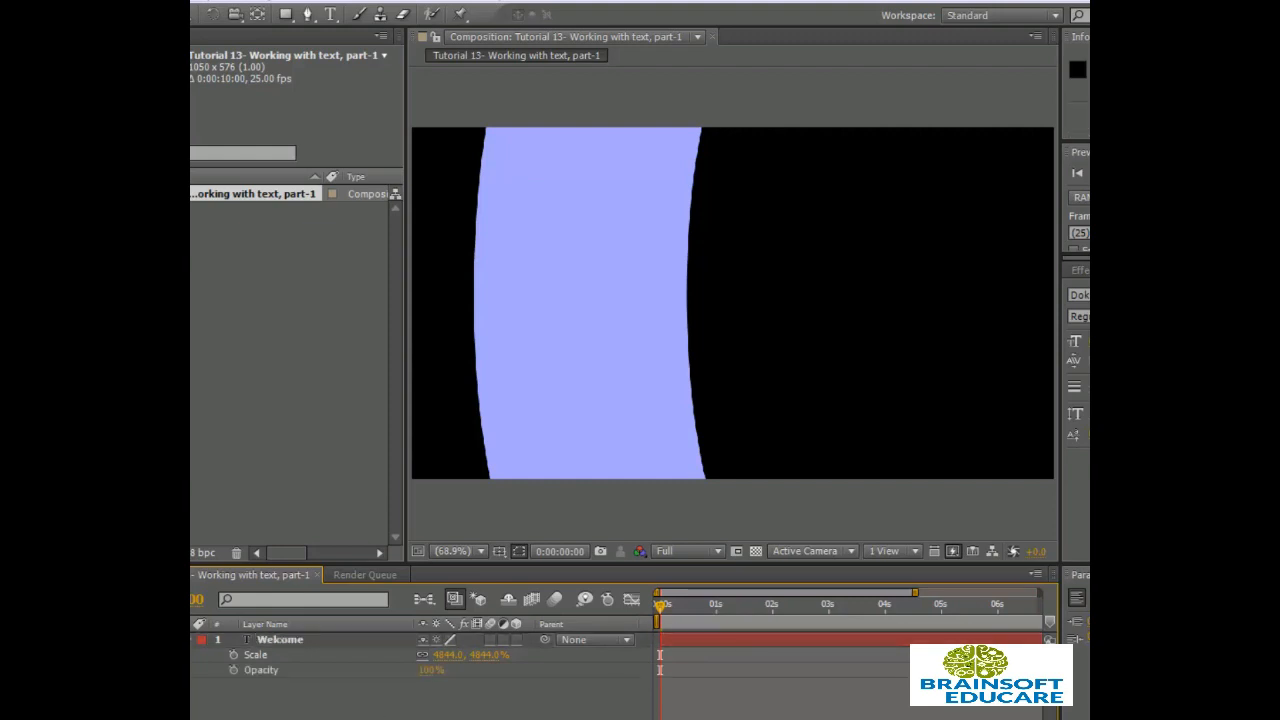
click(432, 669)
text(0)
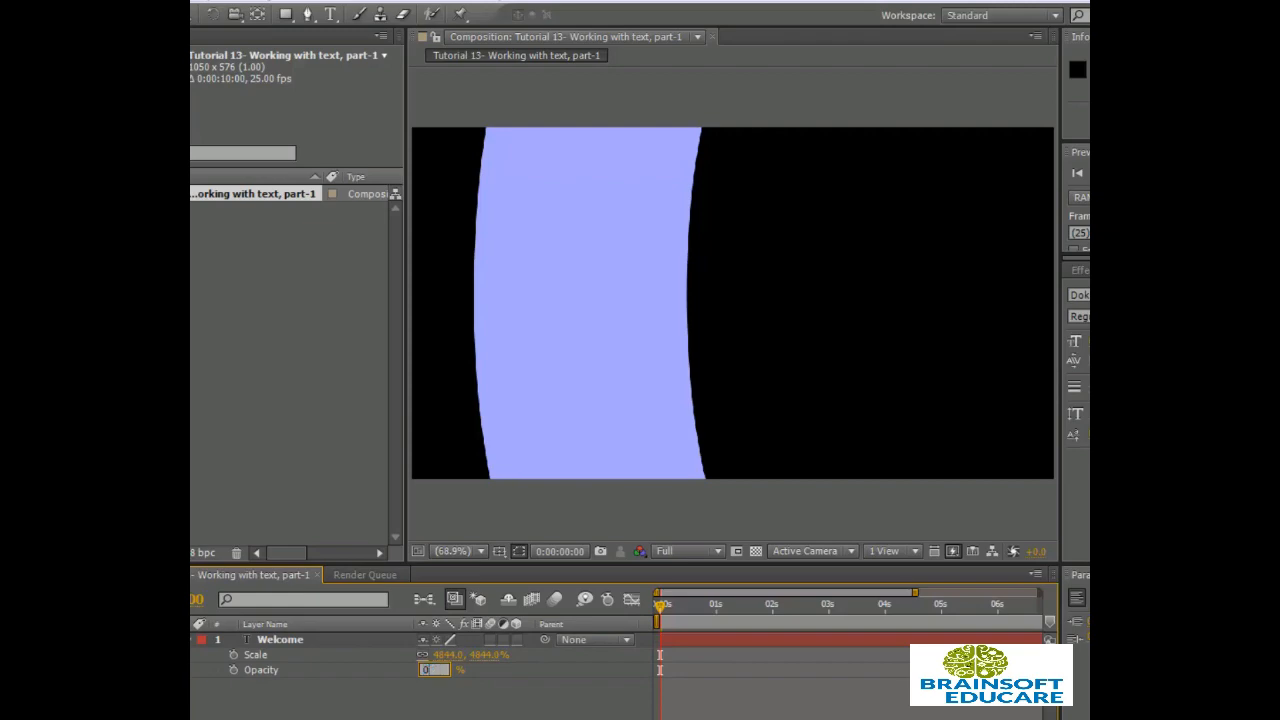
key(Return)
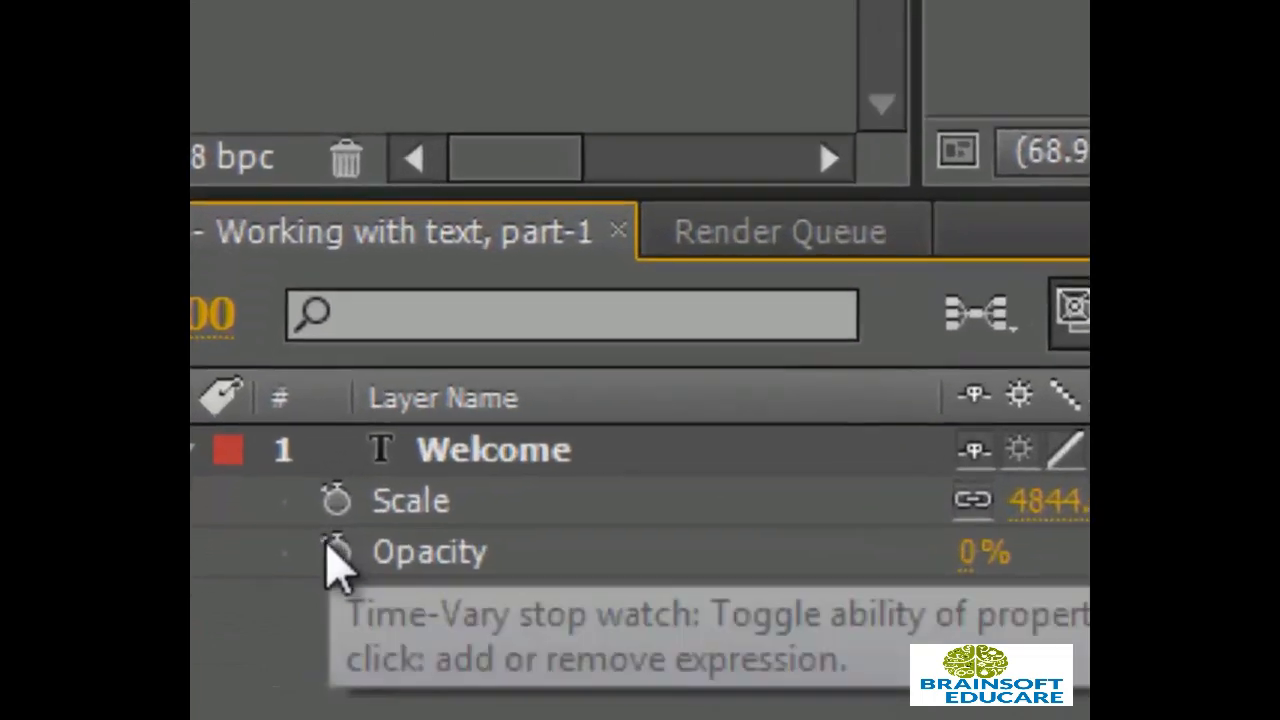
click(233, 669)
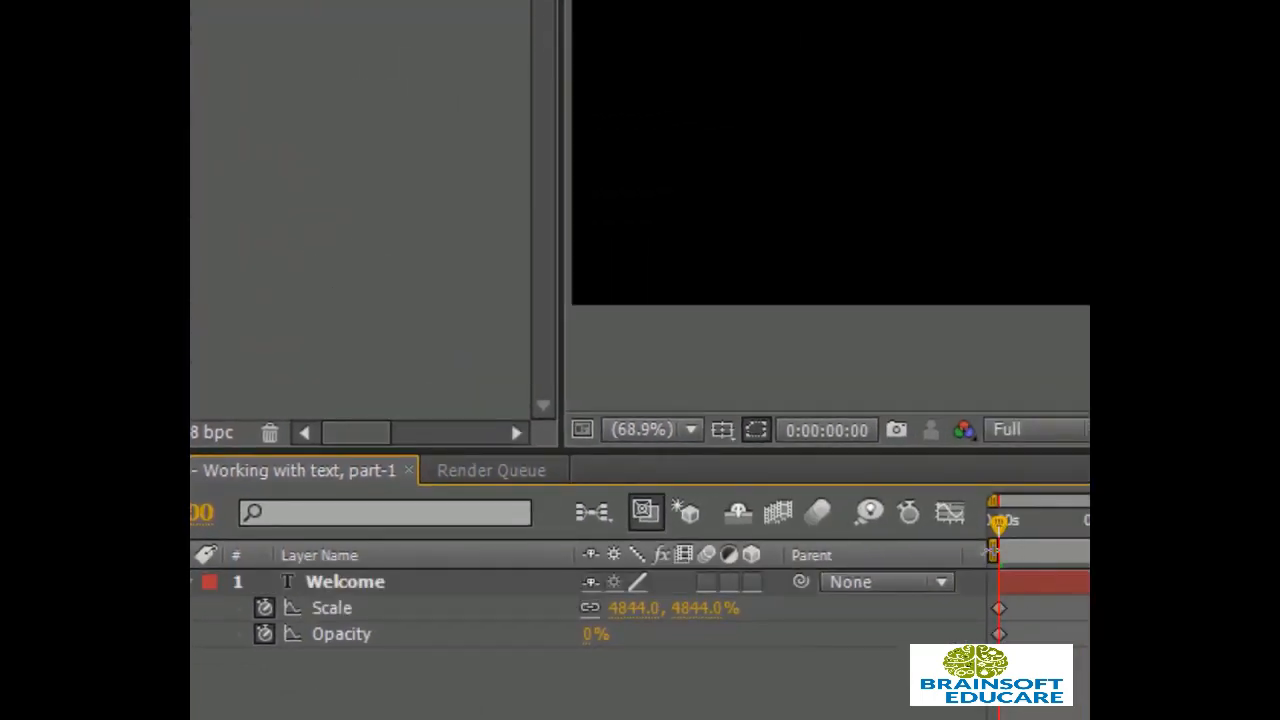
- At 0:00:00:17, add keyframes setting the Welcome layer's opacity to 100% and its scale to 100%
drag(1000, 531, 1066, 545)
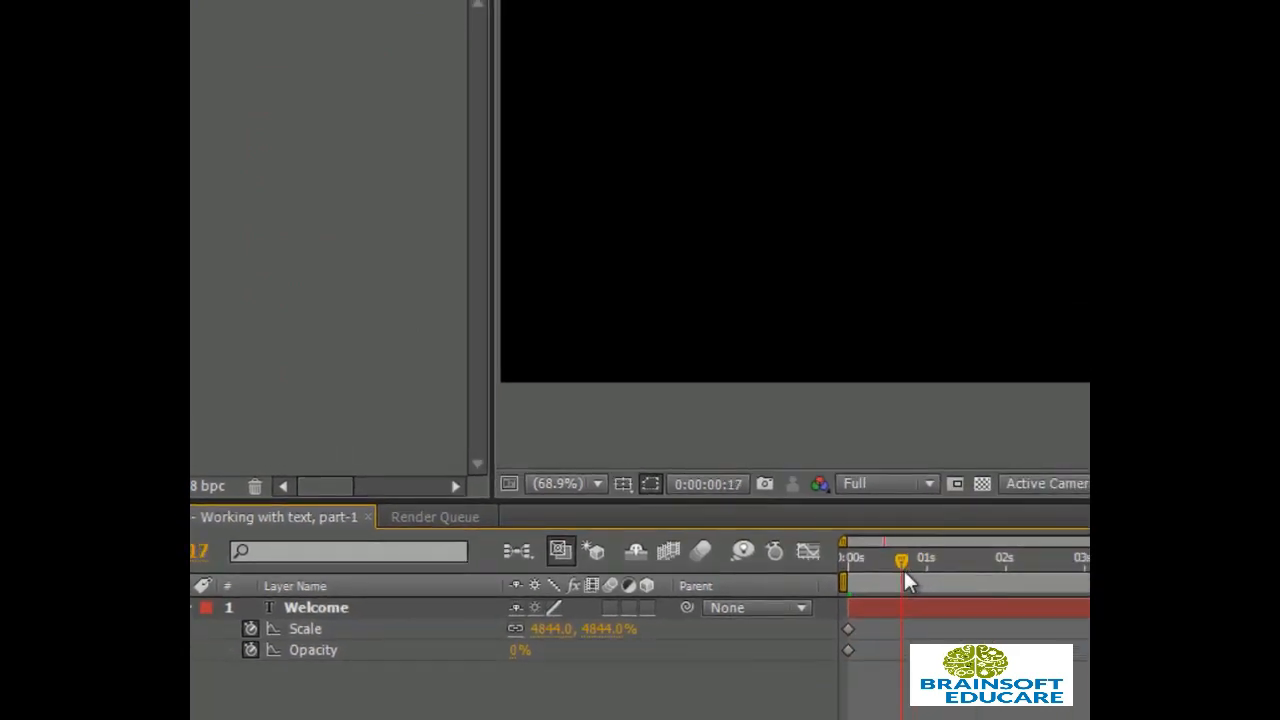
drag(905, 574, 904, 573)
click(518, 650)
text(100)
key(Return)
click(602, 630)
text(100)
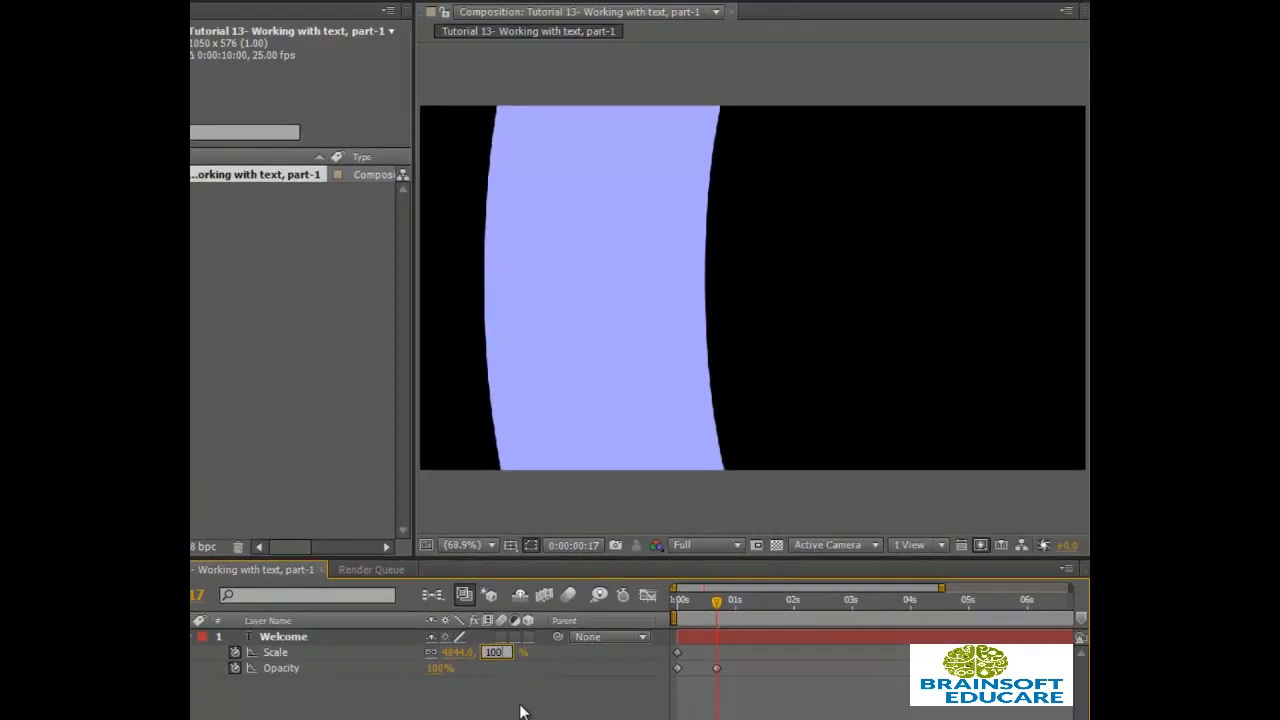
key(Return)
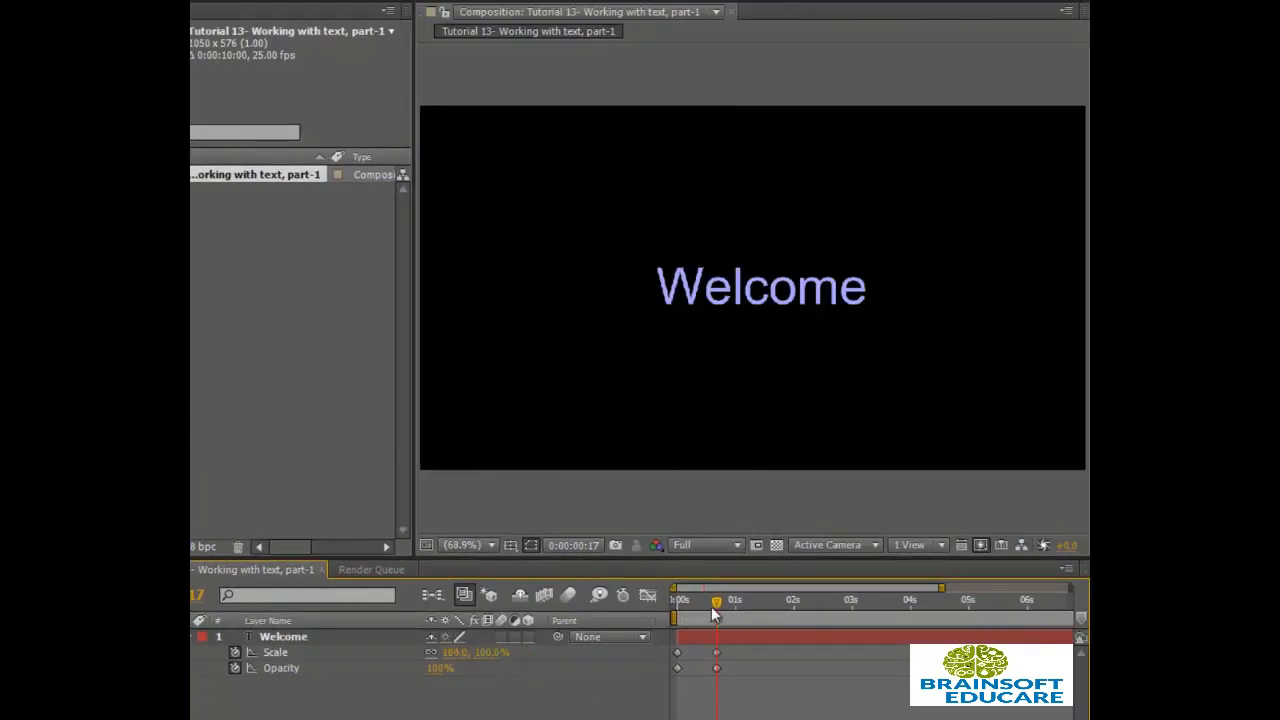
- Shorten the work area to the first two seconds and preview the zoom-in animation from the start
drag(711, 606, 574, 596)
mouse_move(941, 588)
mouse_down()
mouse_move(1070, 588)
mouse_move(742, 617)
mouse_move(757, 617)
mouse_up()
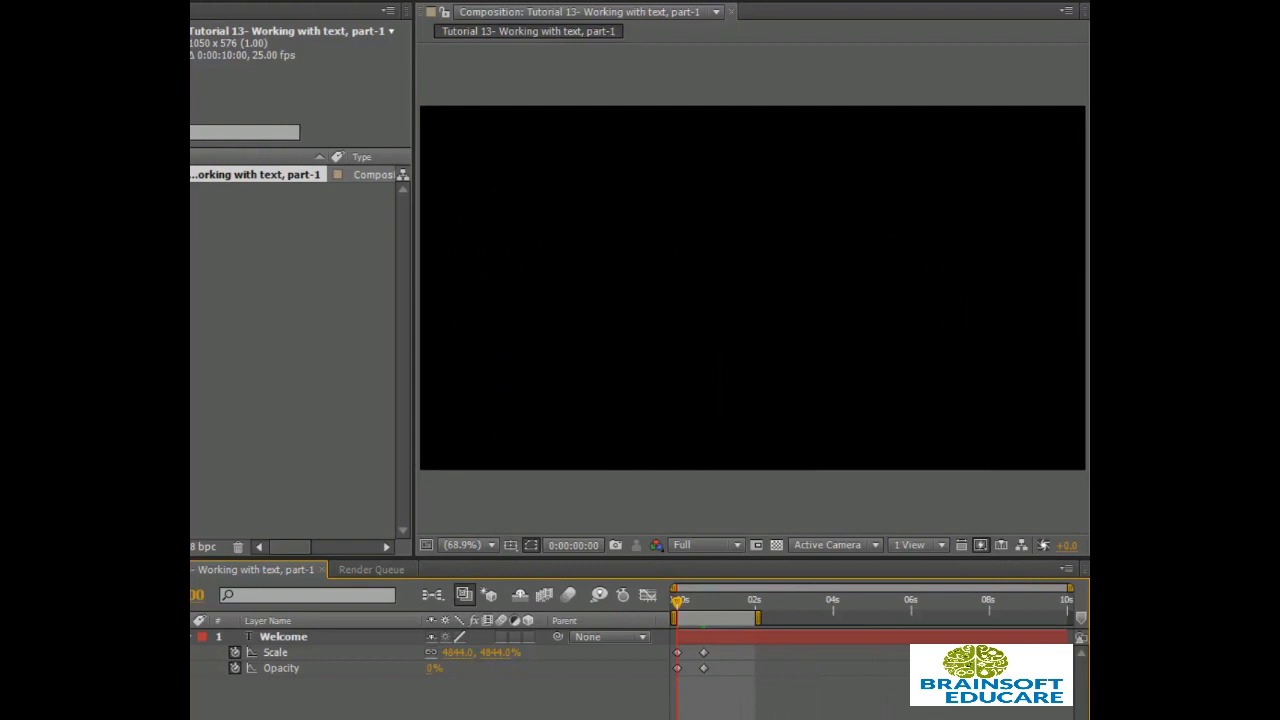
key(space)
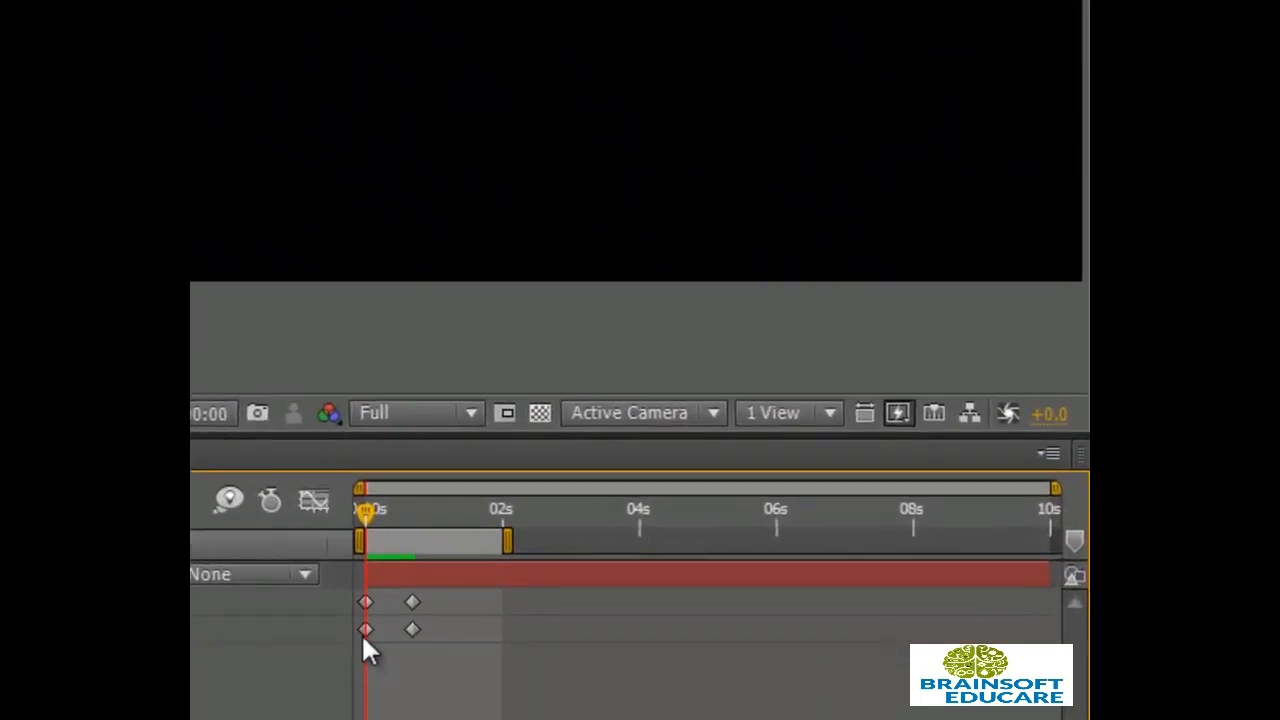
- Move both Opacity keyframes a few frames later than the Scale keyframes and play the animation to check the timing
mouse_move(366, 630)
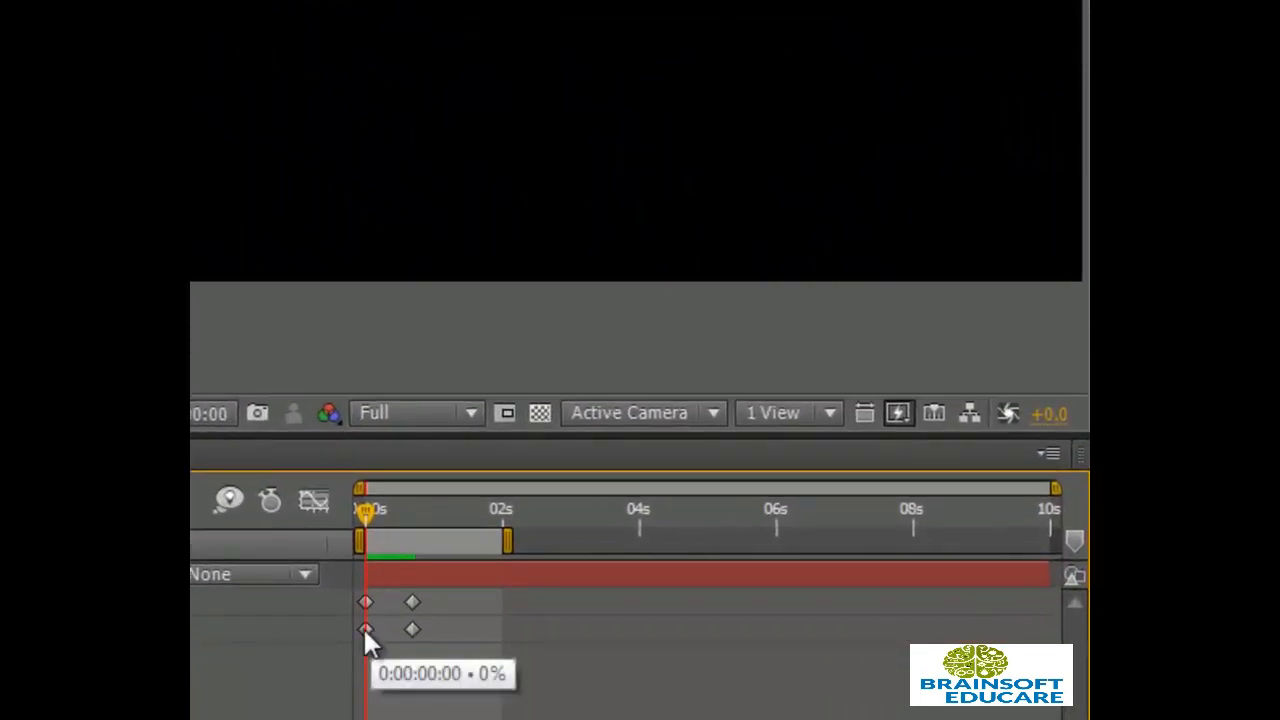
click(366, 630)
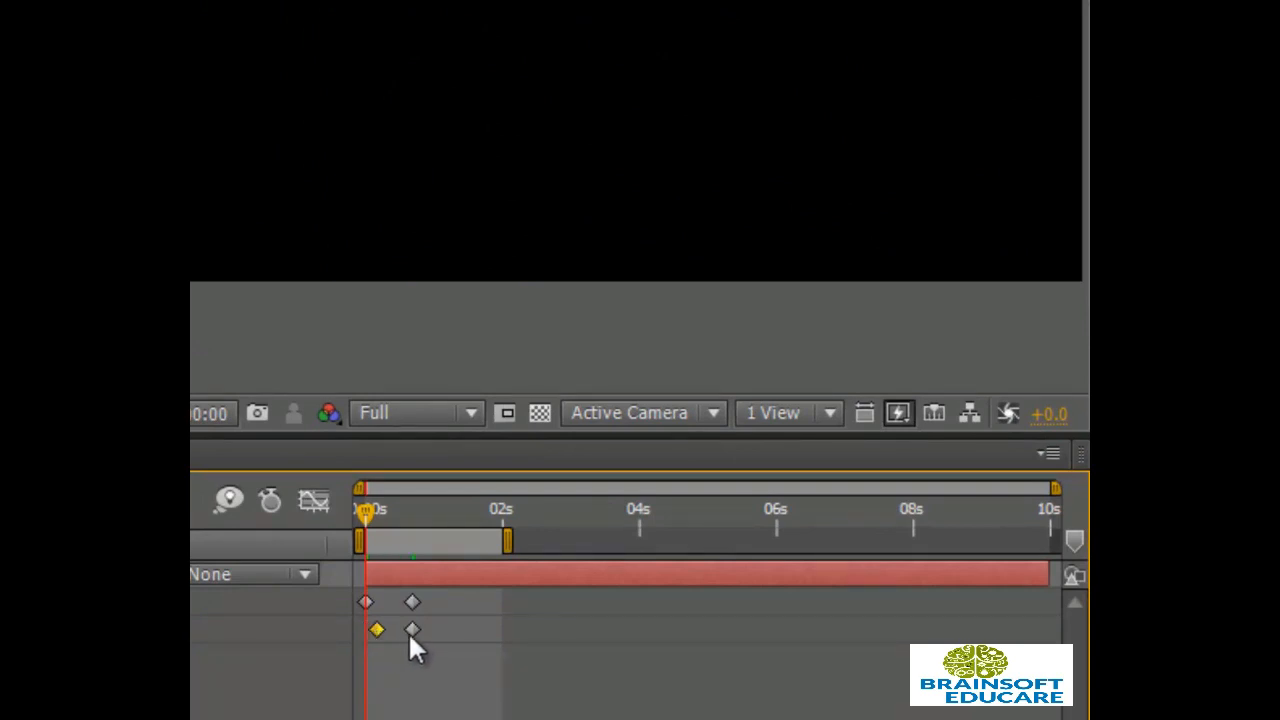
click(513, 675)
key(space)
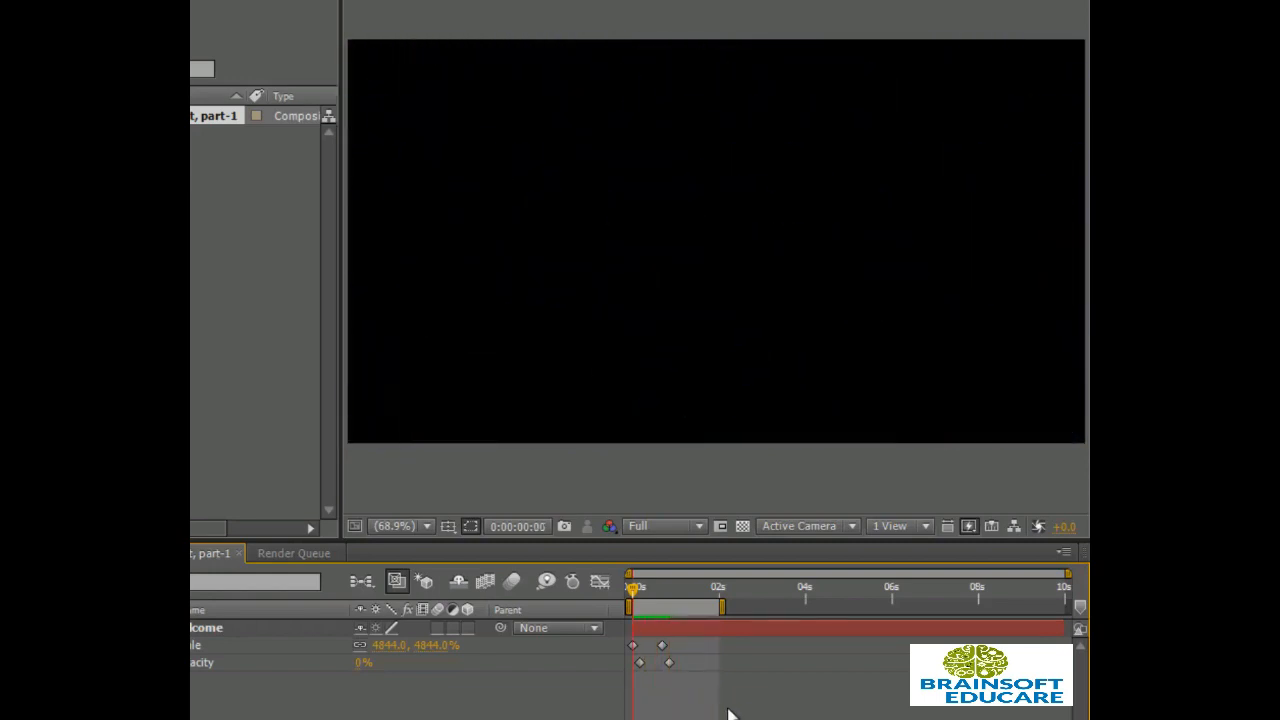
drag(634, 590, 665, 598)
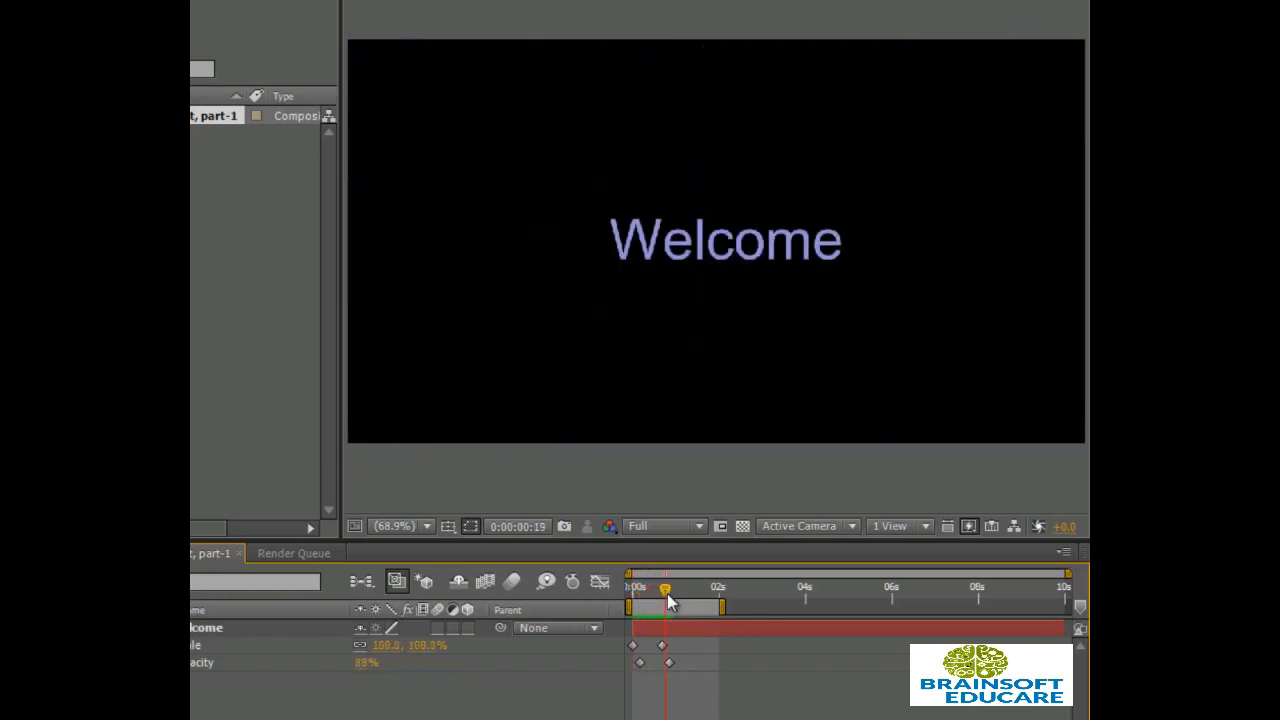
- Collapse the keyframed properties and reveal the Welcome layer's Position, Scale and Rotation together
key(u)
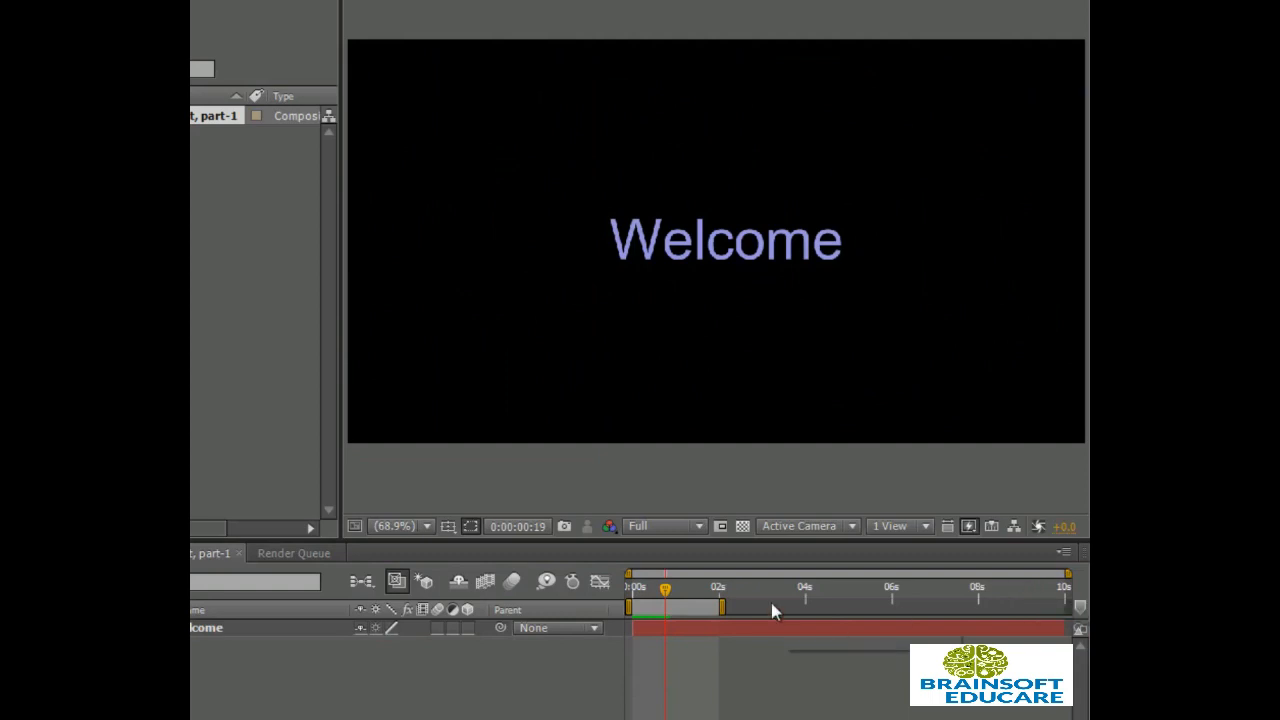
click(201, 627)
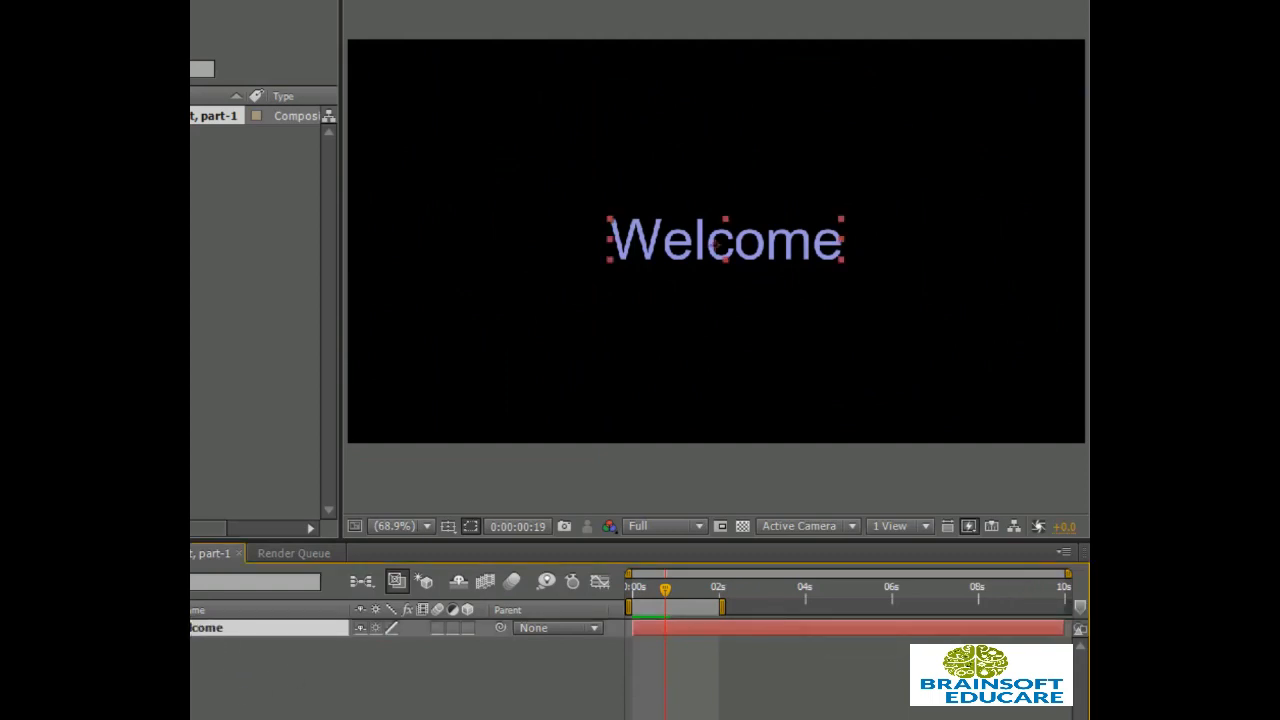
key(r)
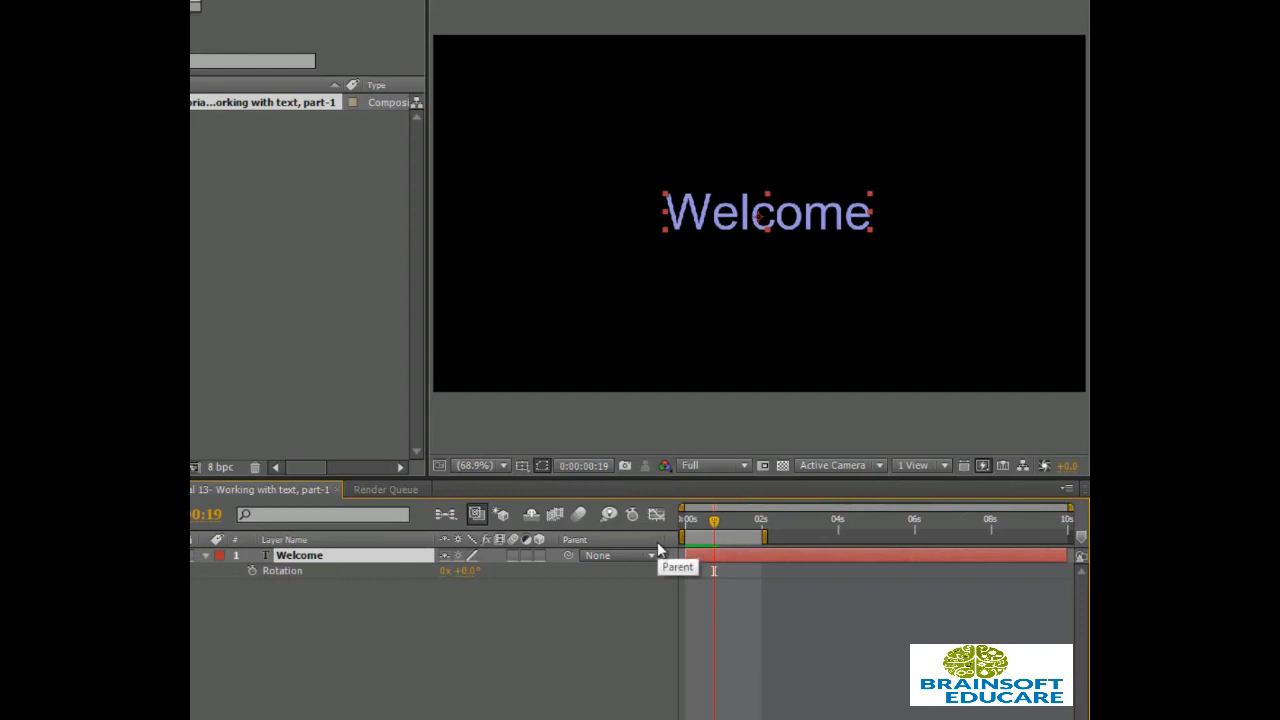
key(shift+p)
key(shift+s)
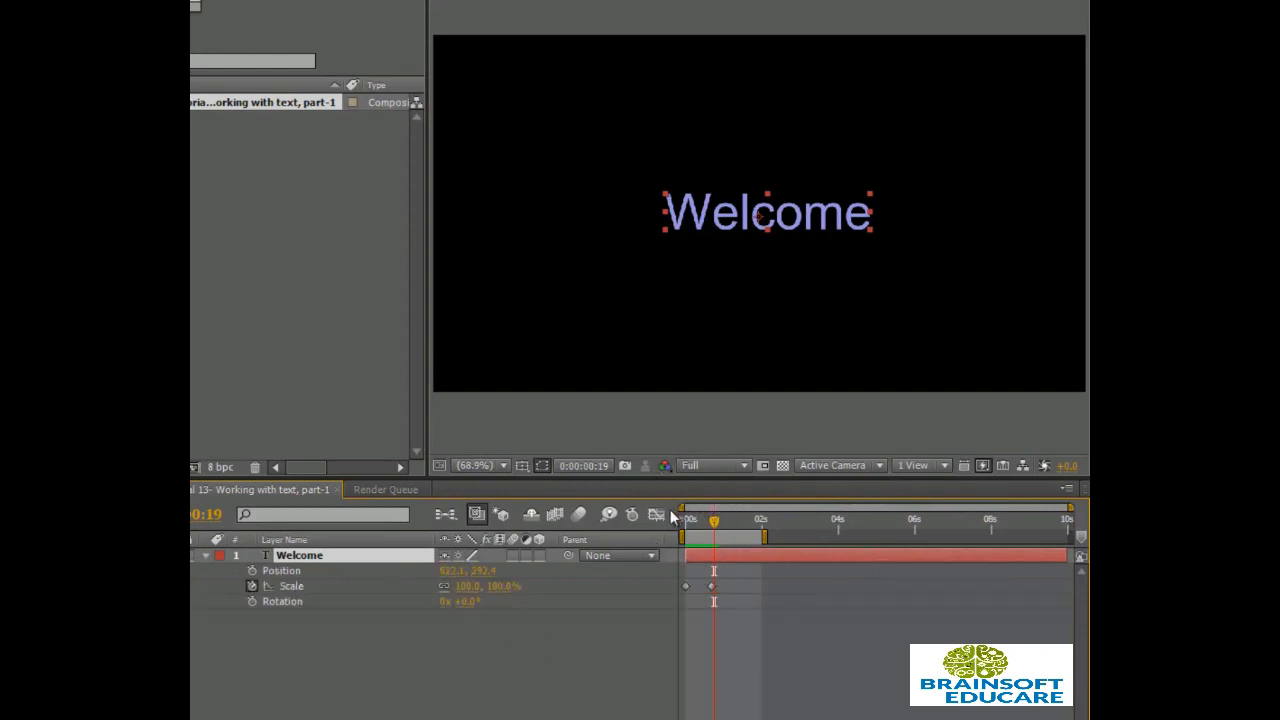
- Return to 0:00:00:00 and display only the Rotation property of the Welcome layer
drag(714, 520, 681, 525)
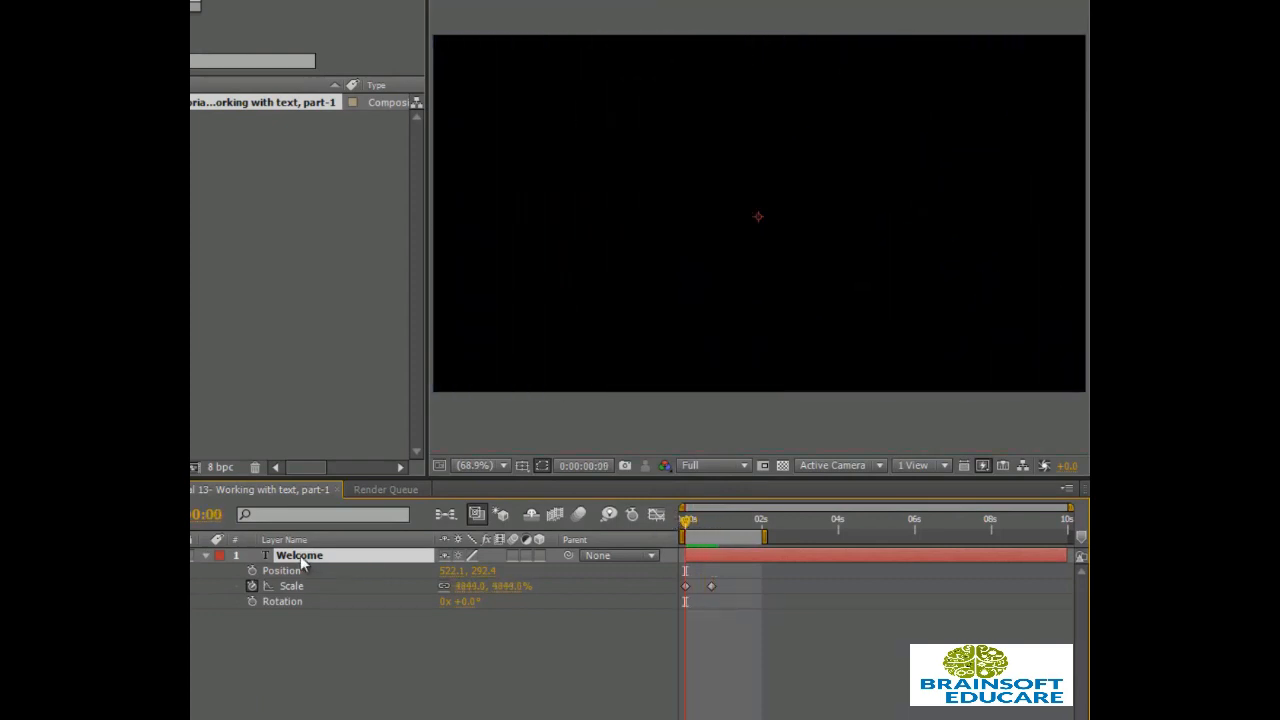
key(u)
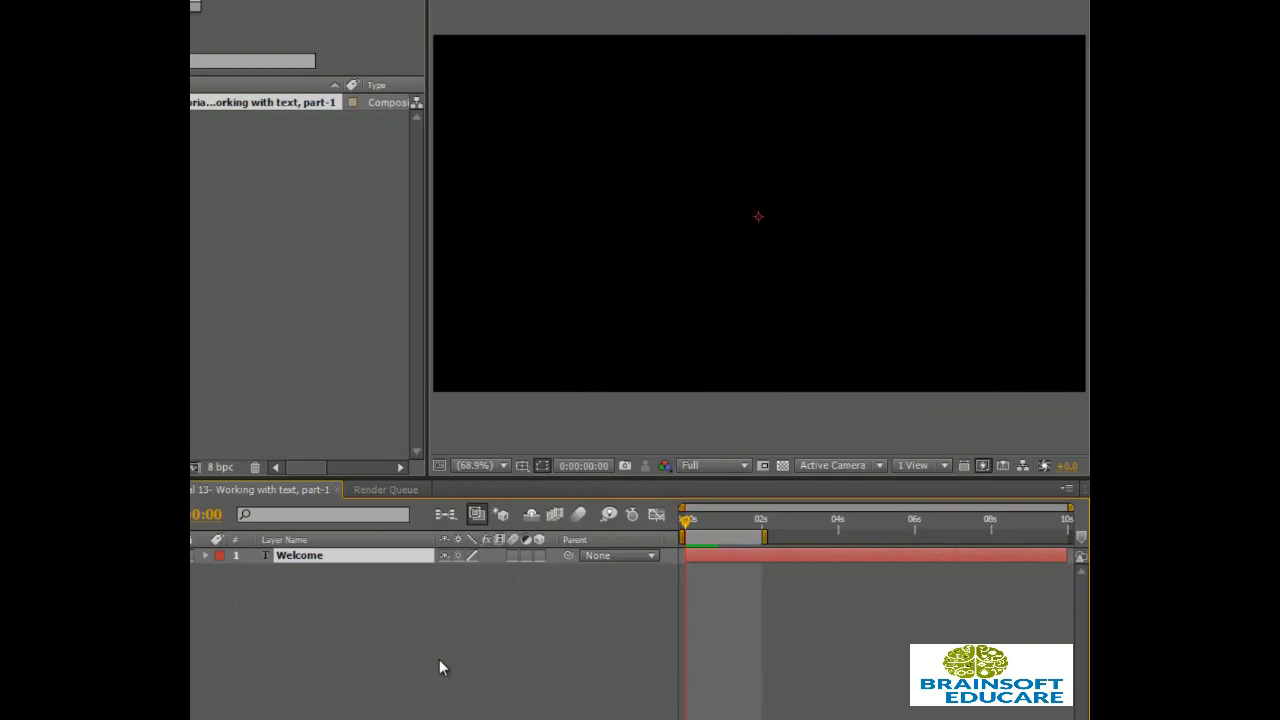
click(329, 608)
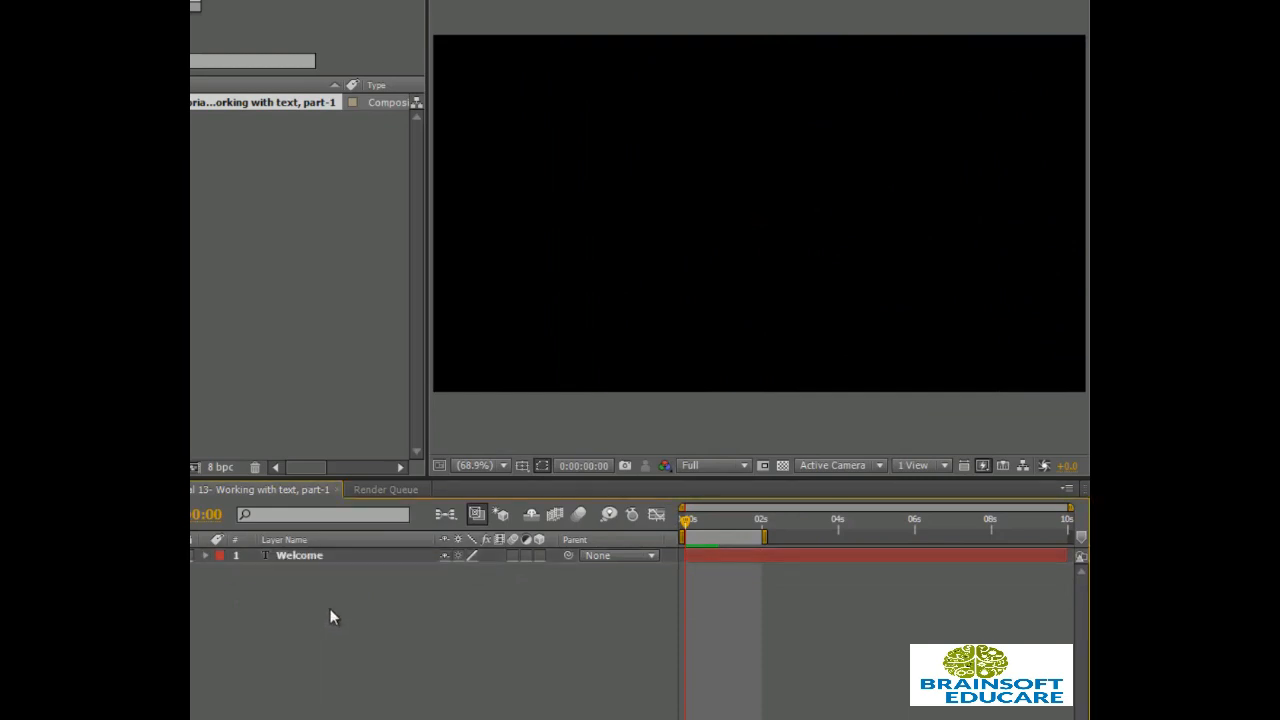
click(310, 558)
key(r)
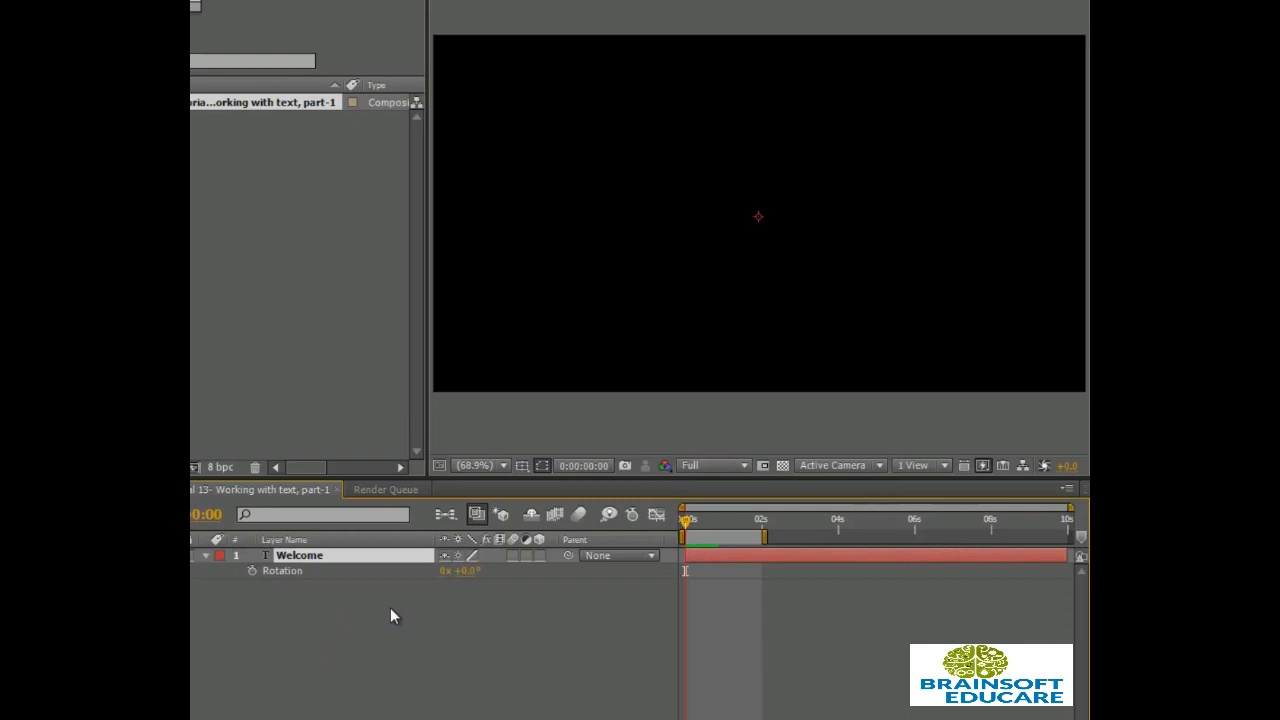
- Reveal Opacity and Scale alongside Rotation on the Welcome layer and set a starting Rotation keyframe of 0x +0.0° at 0:00:00:00
key(shift+t)
key(shift+s)
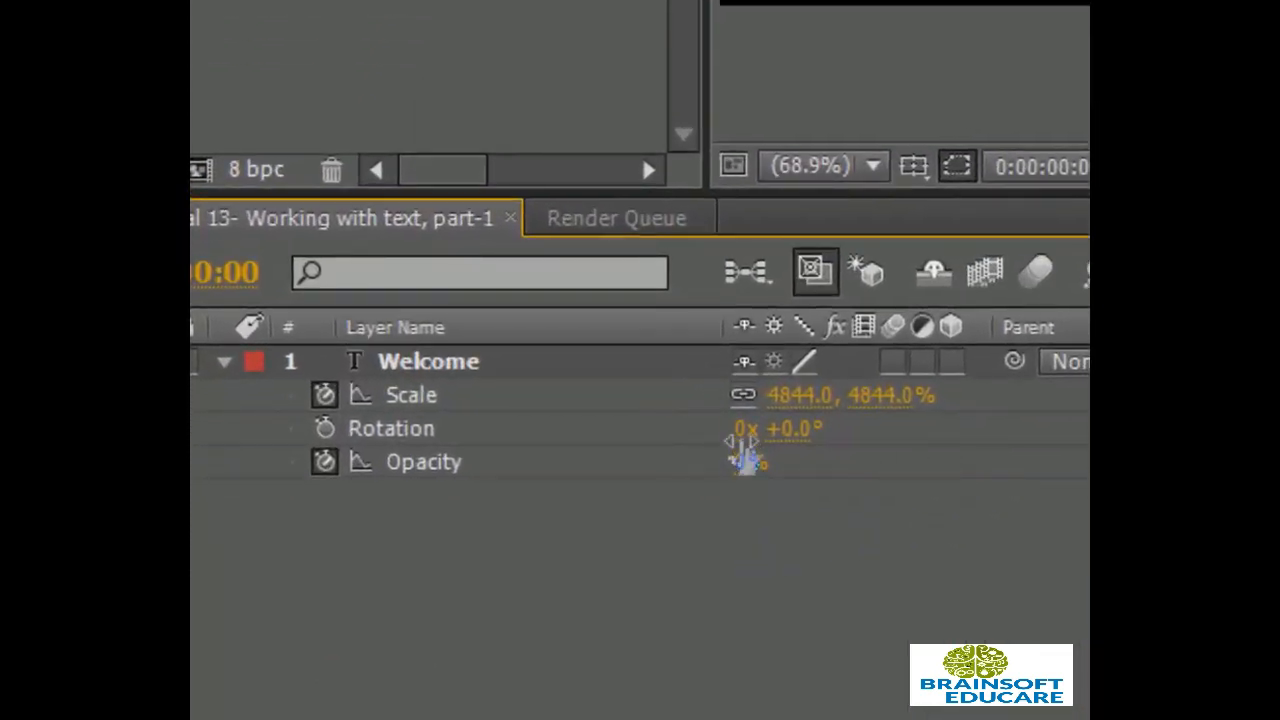
click(323, 429)
click(742, 429)
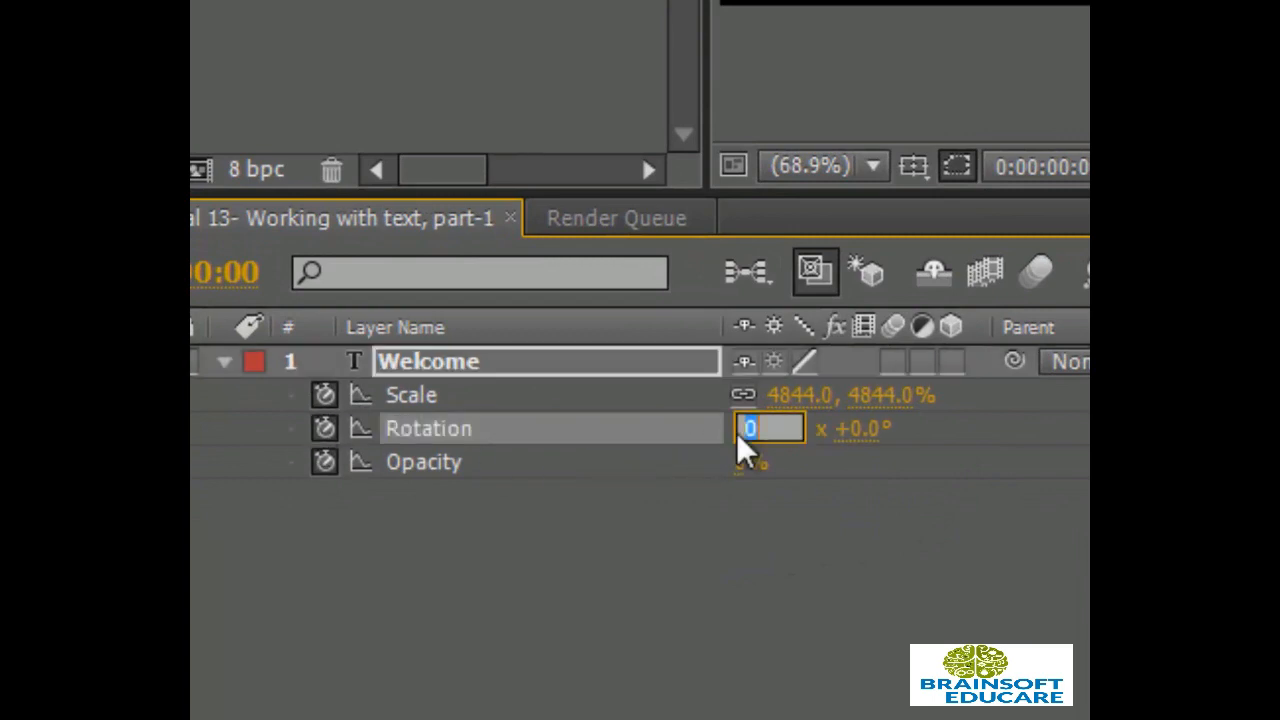
click(817, 545)
- Keyframe the Welcome layer's Rotation at 3 full turns at 0:00:00:17 and preview the spin from the start
key(space)
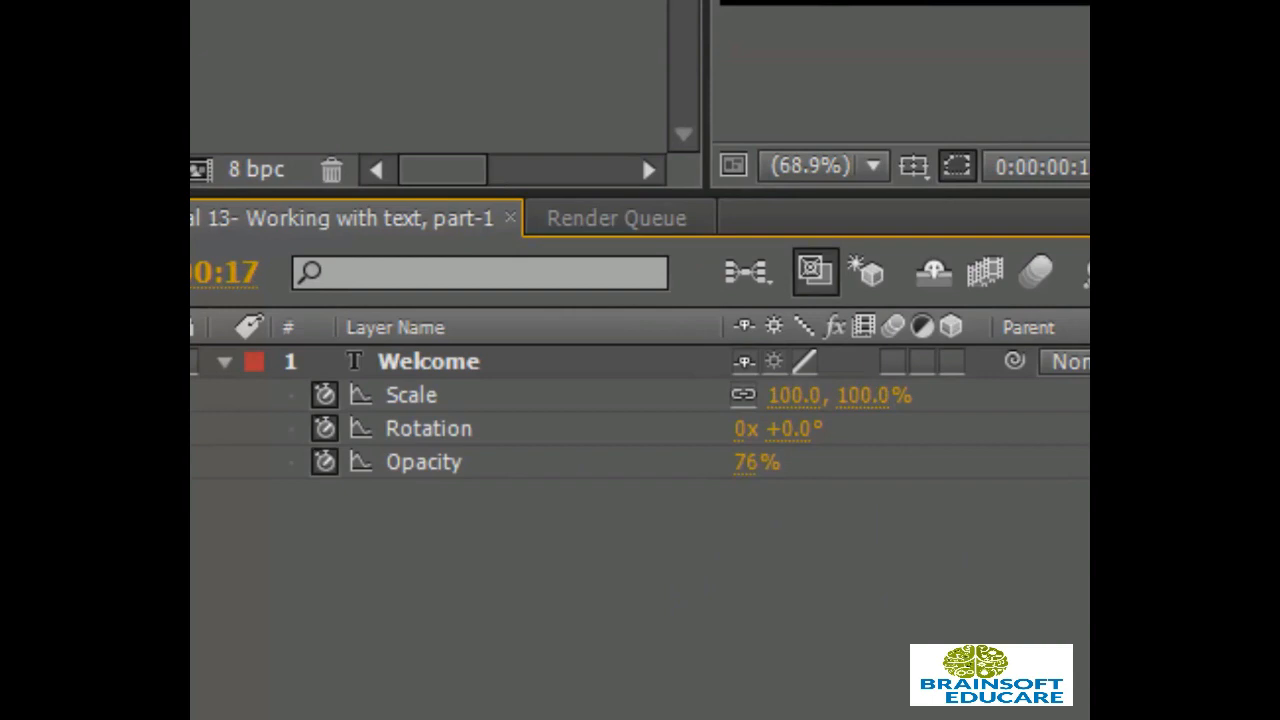
click(742, 429)
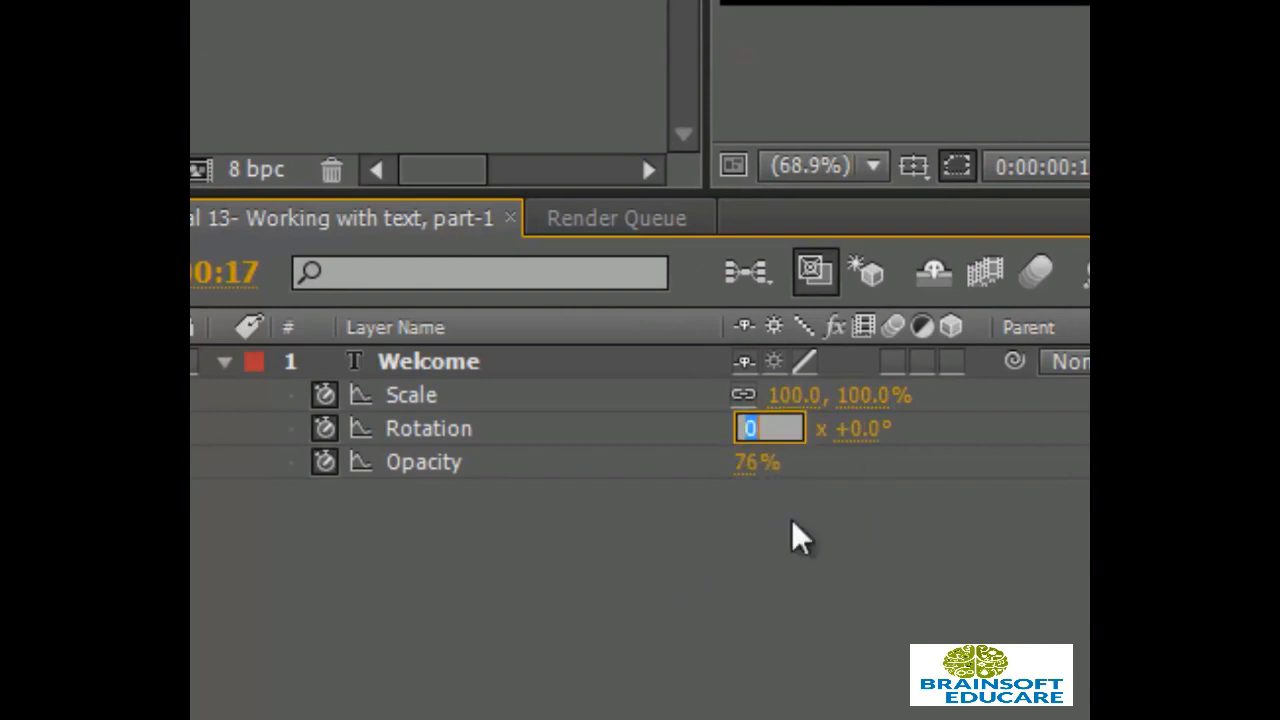
text(3)
key(Return)
key(Home)
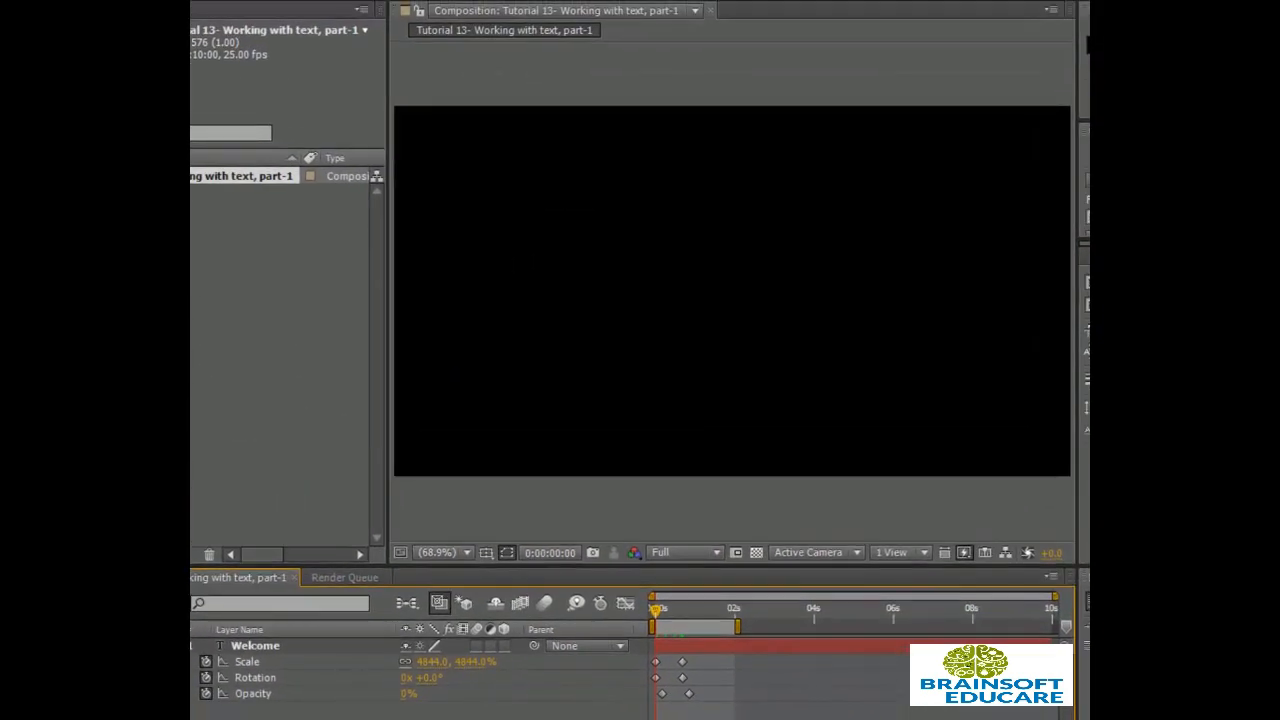
key(space)
- Set the Rotation keyframe at 0:00:00:17 to 1 full turn and play the animation
drag(652, 609, 683, 612)
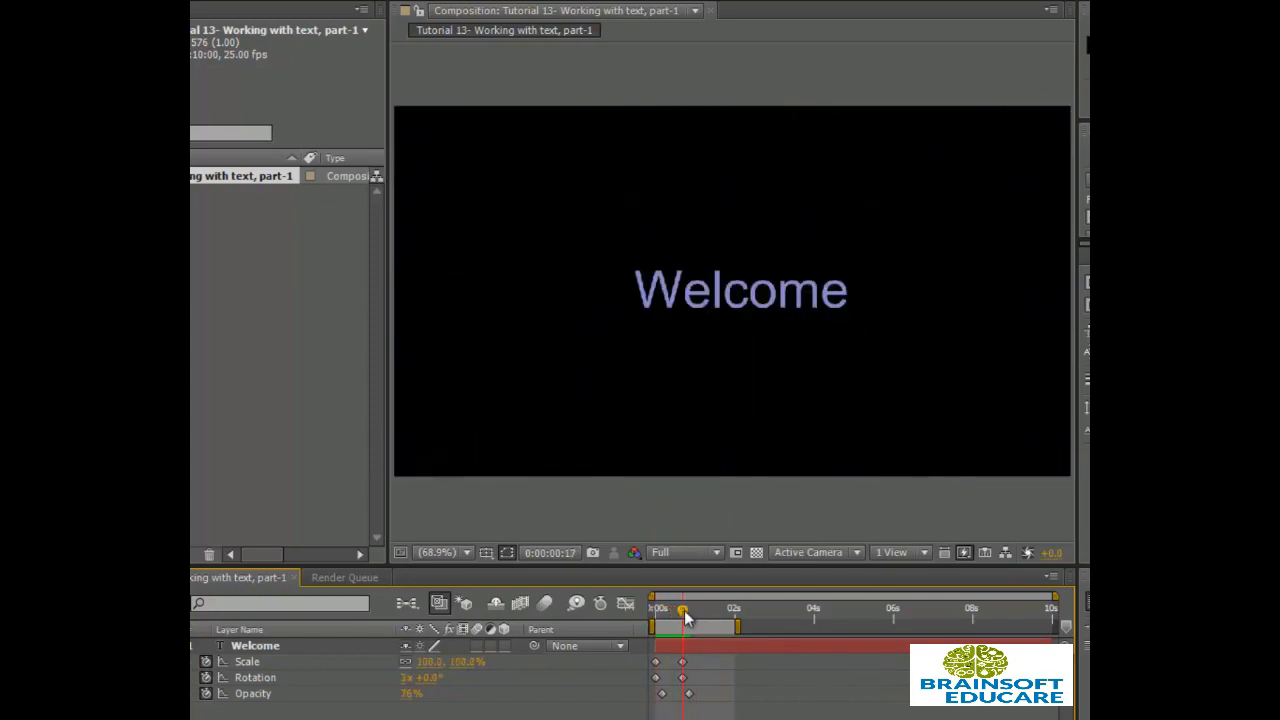
click(404, 677)
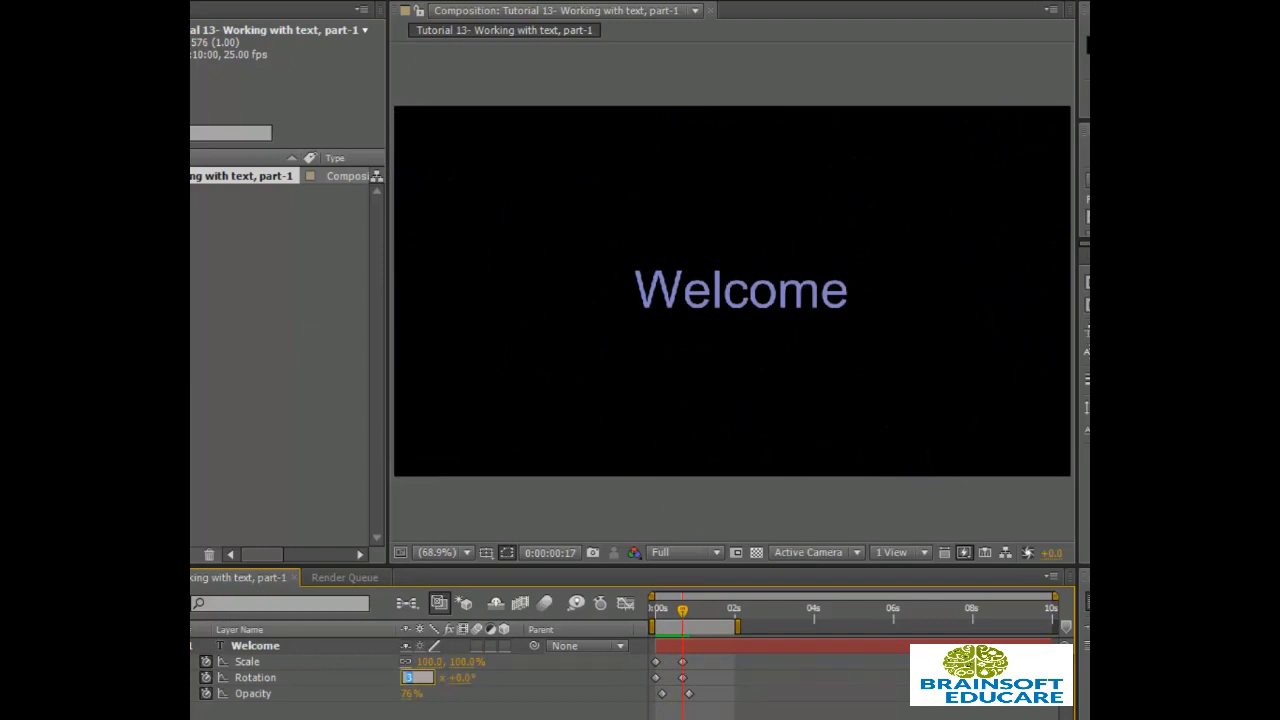
key(Return)
key(space)
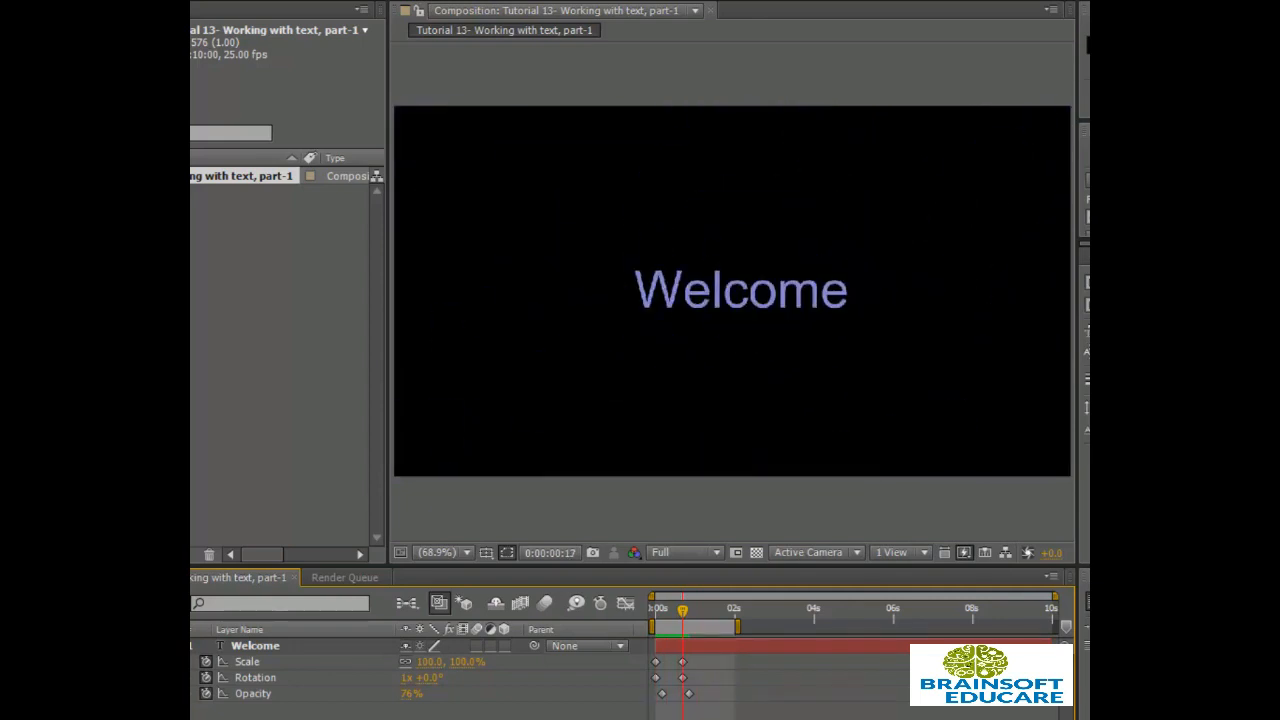
- Enable motion blur for the composition and the Welcome layer, and scrub back to 0:00:00:00 to check the blur
click(544, 603)
click(477, 645)
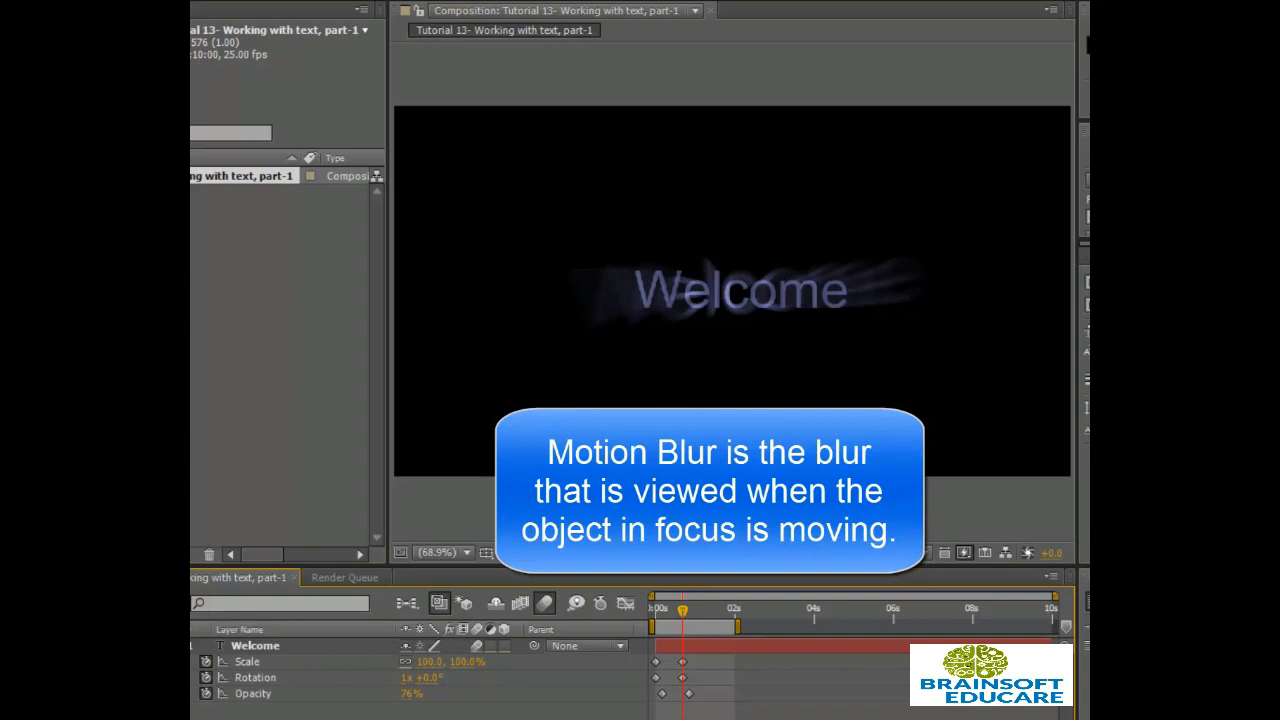
click(682, 609)
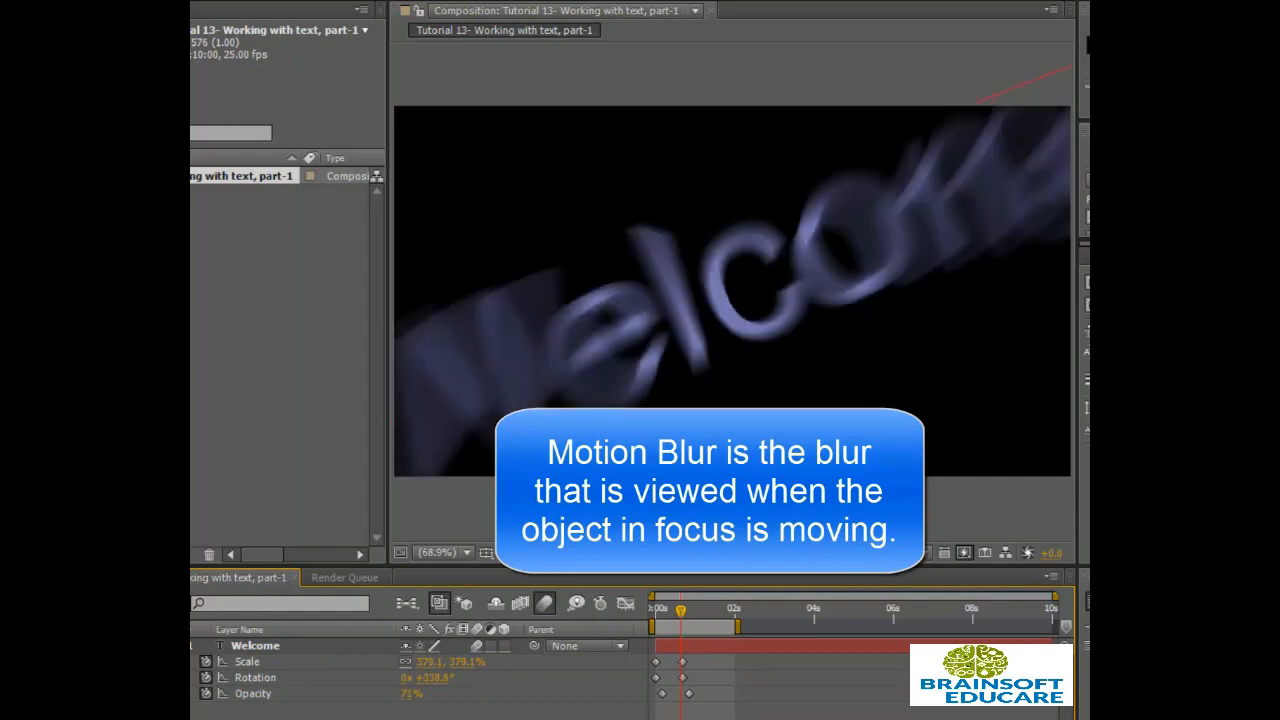
drag(683, 610, 653, 610)
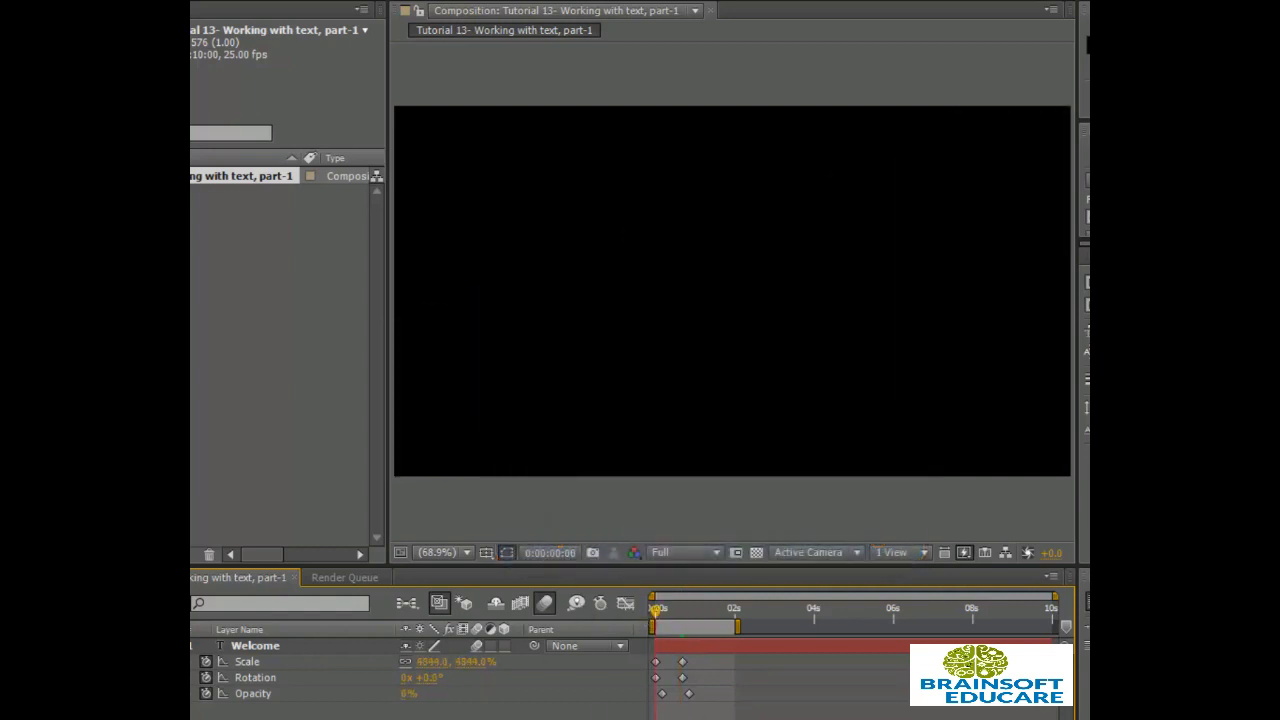